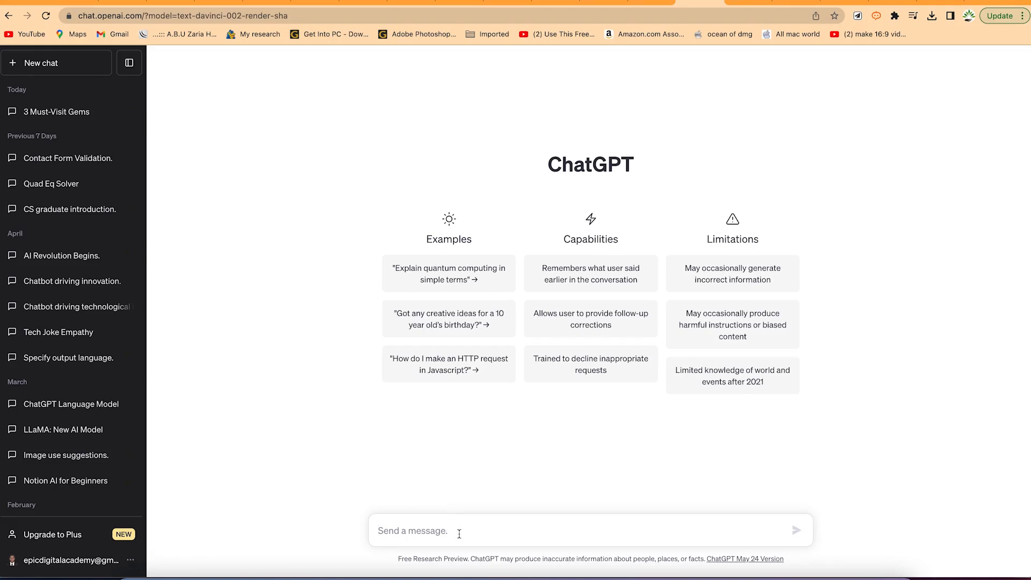
# - Send the prompt "Can you give me 10 things to know about octopus"
pyautogui.click(459, 533)
pyautogui.write('Can y')
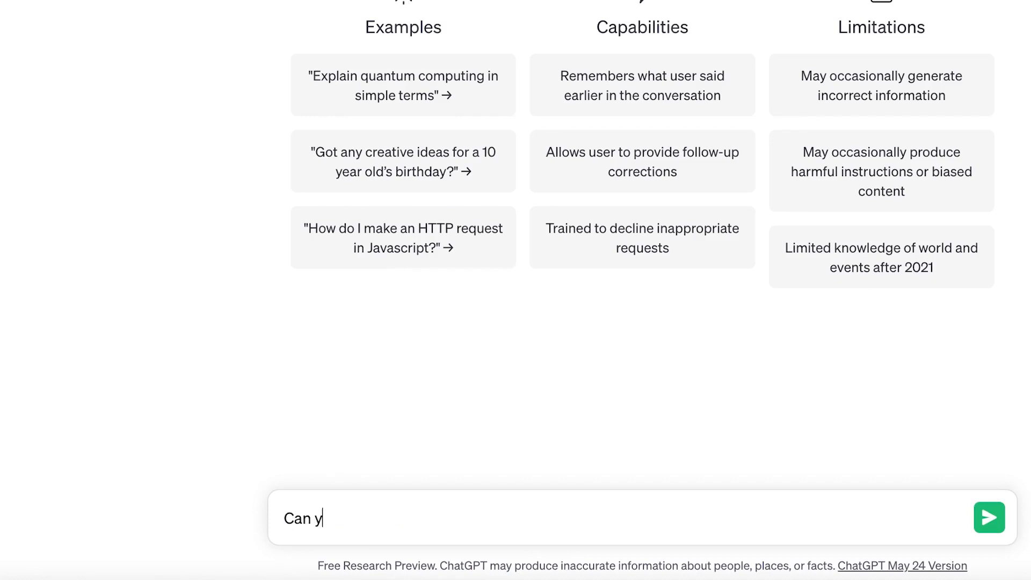
pyautogui.write('ou give me 10 things to know a')
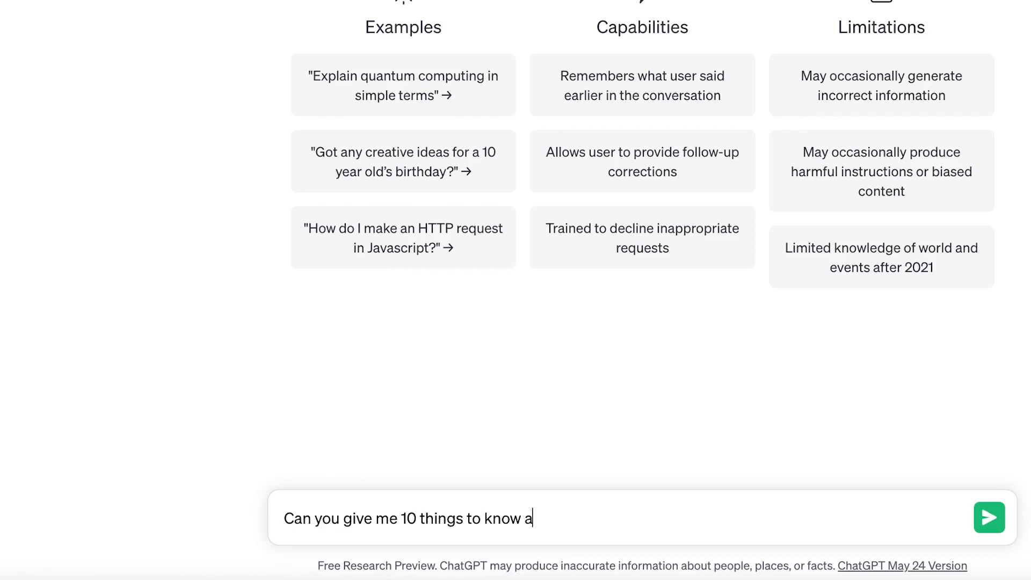
pyautogui.write('bout octopus')
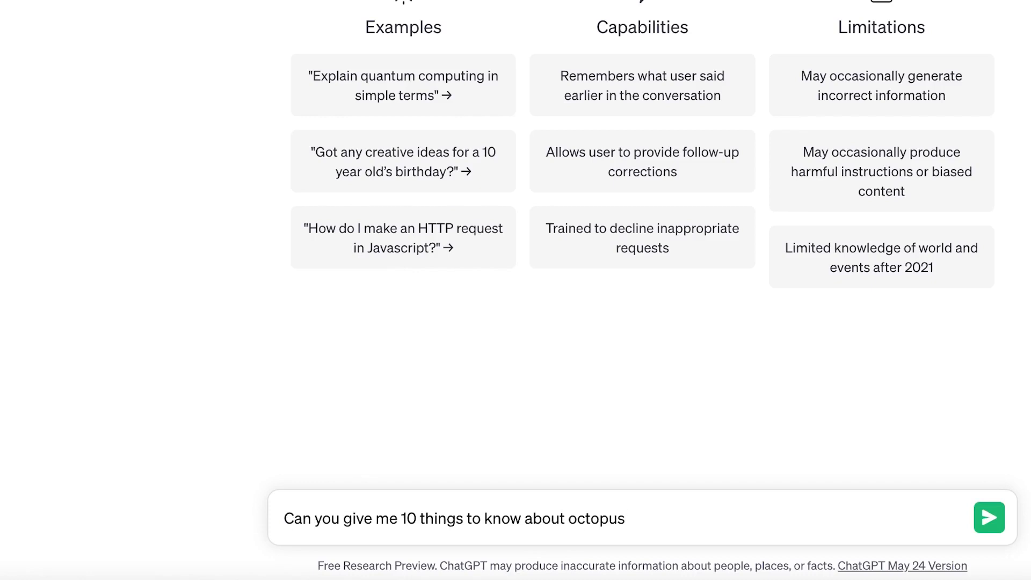
pyautogui.press('Return')
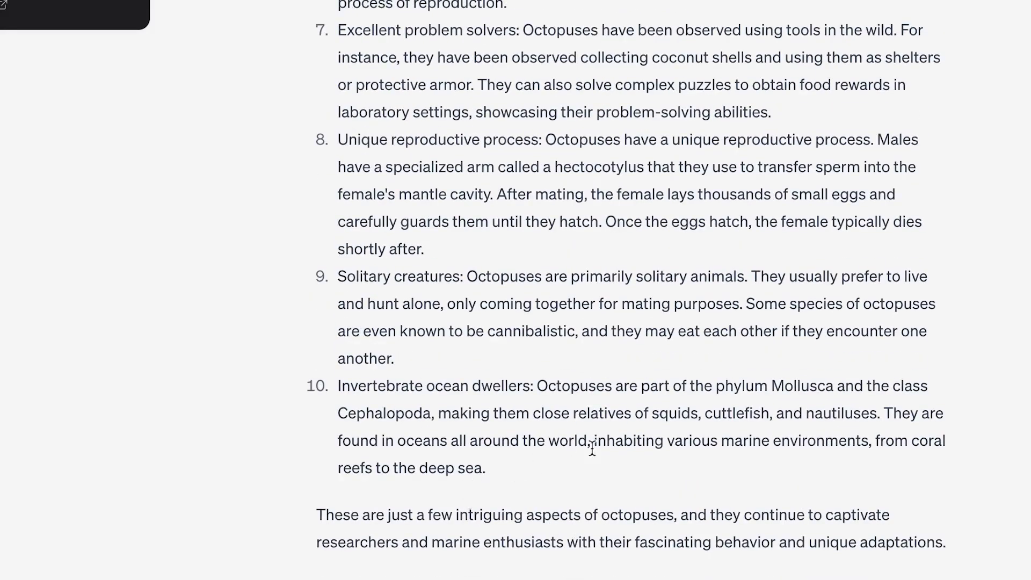
# - Send the follow-up prompt "rewrite the content make it summarized for a 1minute youtube short video"
pyautogui.scroll(10, 614, 446)
pyautogui.scroll(-9, 615, 447)
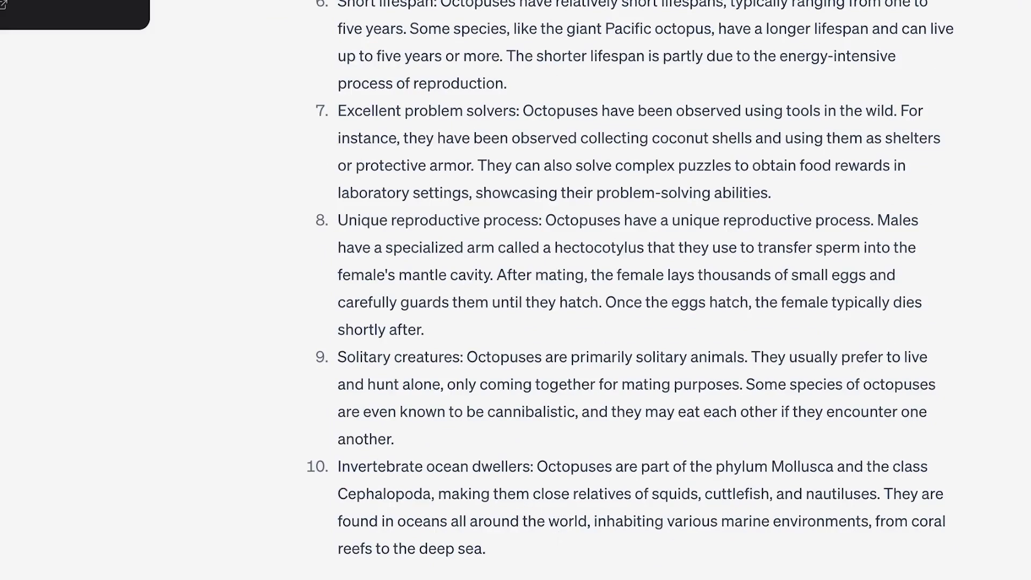
pyautogui.write('rewr')
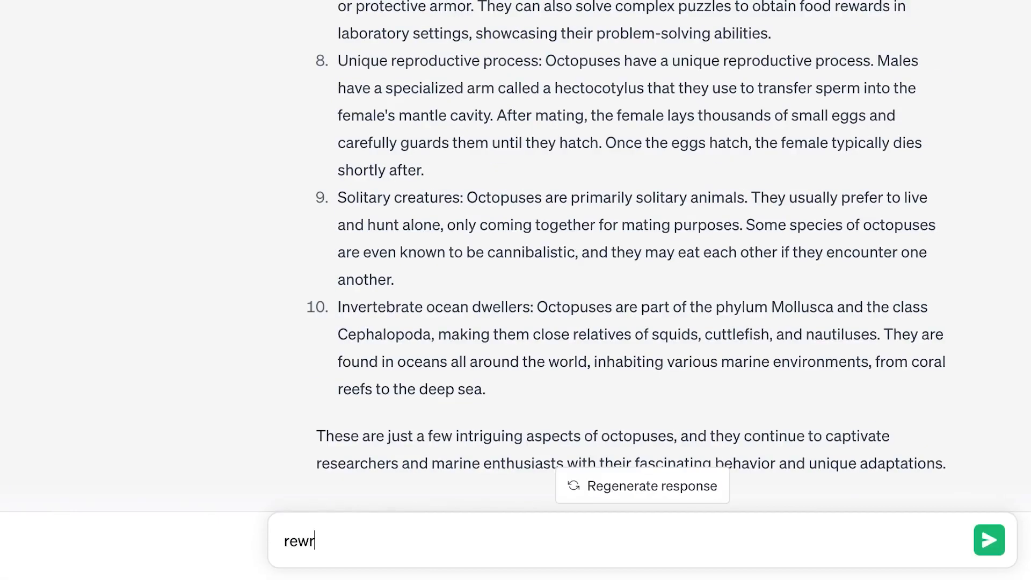
pyautogui.write('ite the ')
pyautogui.write('cont')
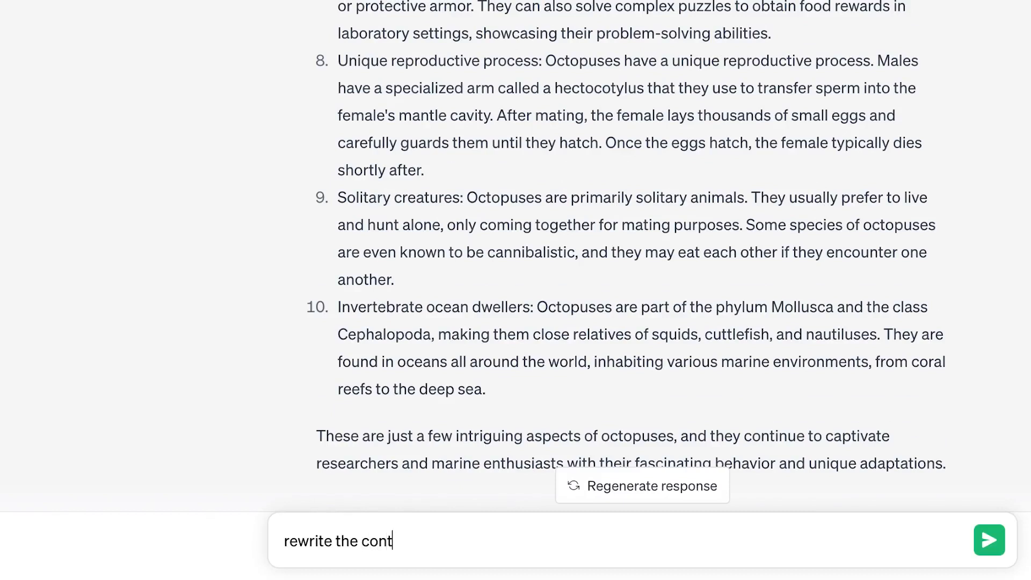
pyautogui.write('ent make it ')
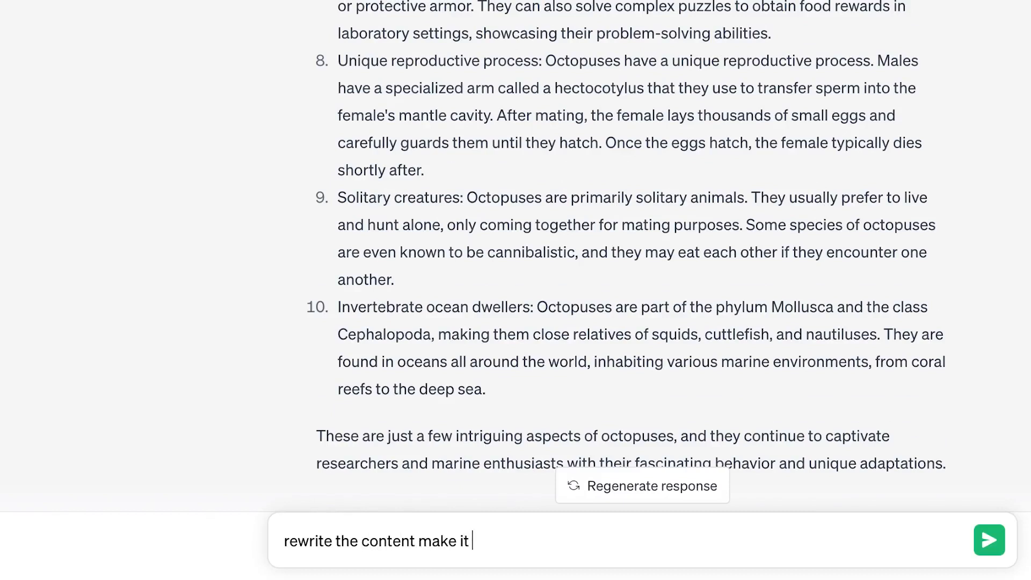
pyautogui.write('summarized for a 1')
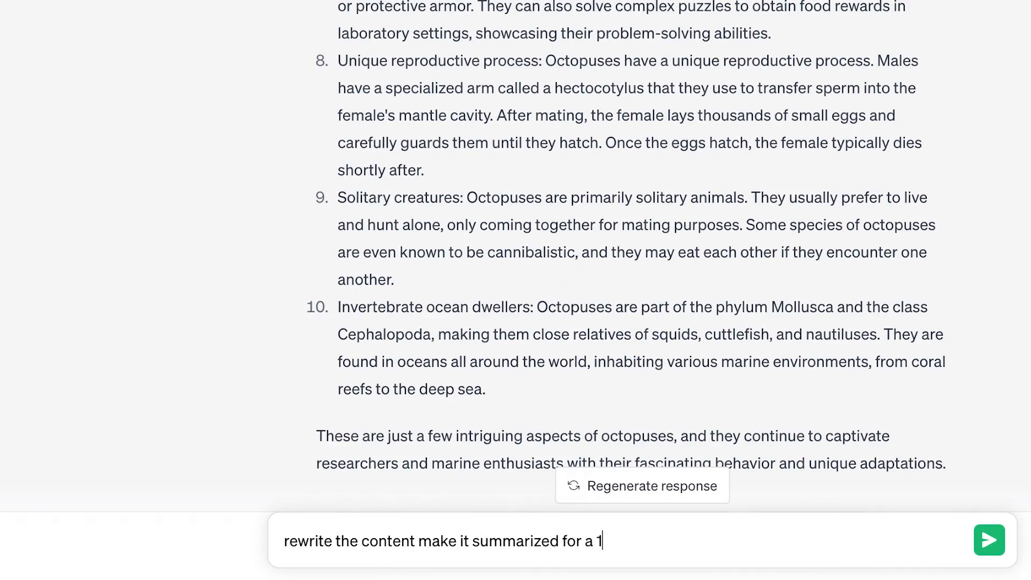
pyautogui.write('minute youtube ')
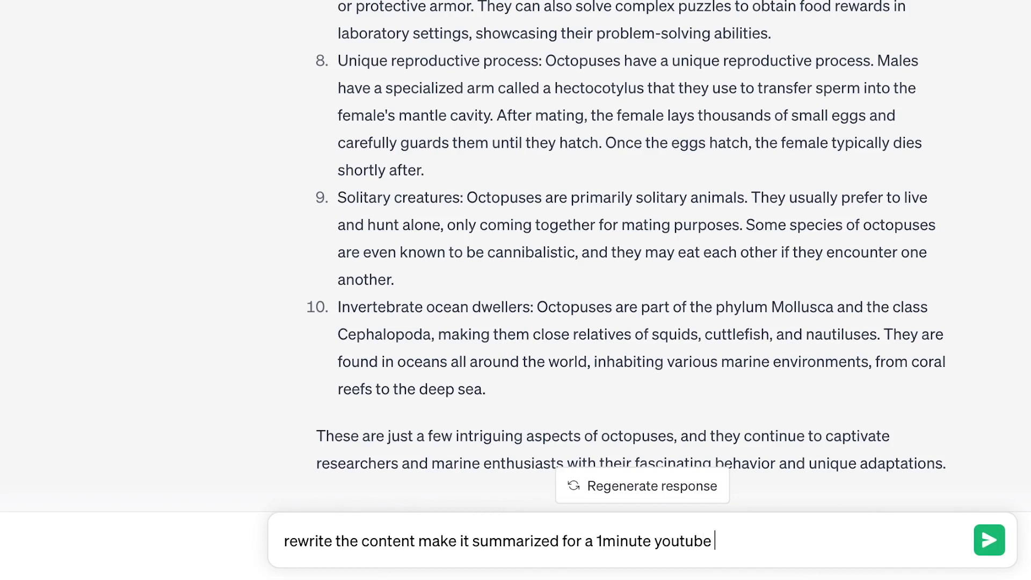
pyautogui.write('short video')
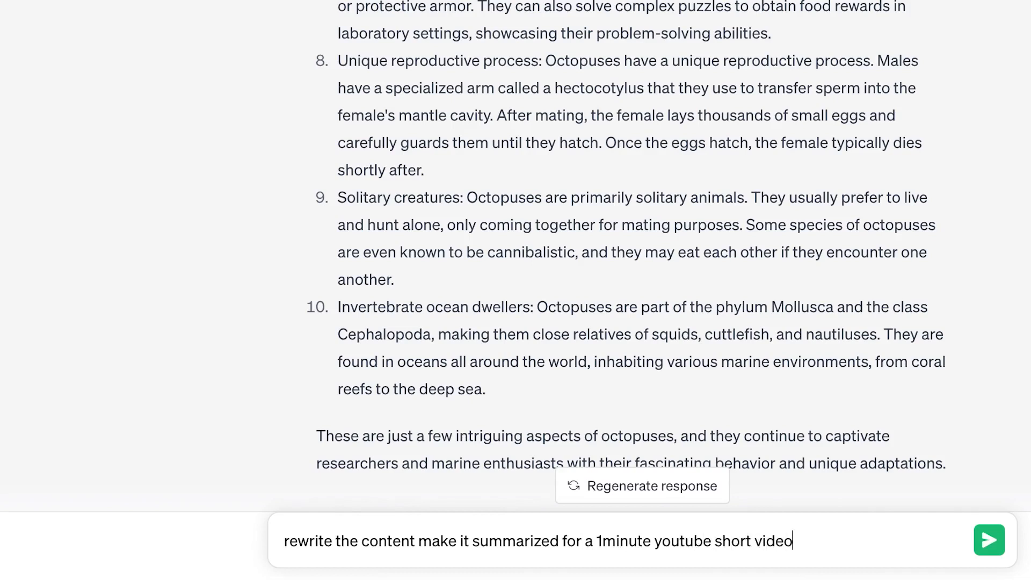
pyautogui.press('Return')
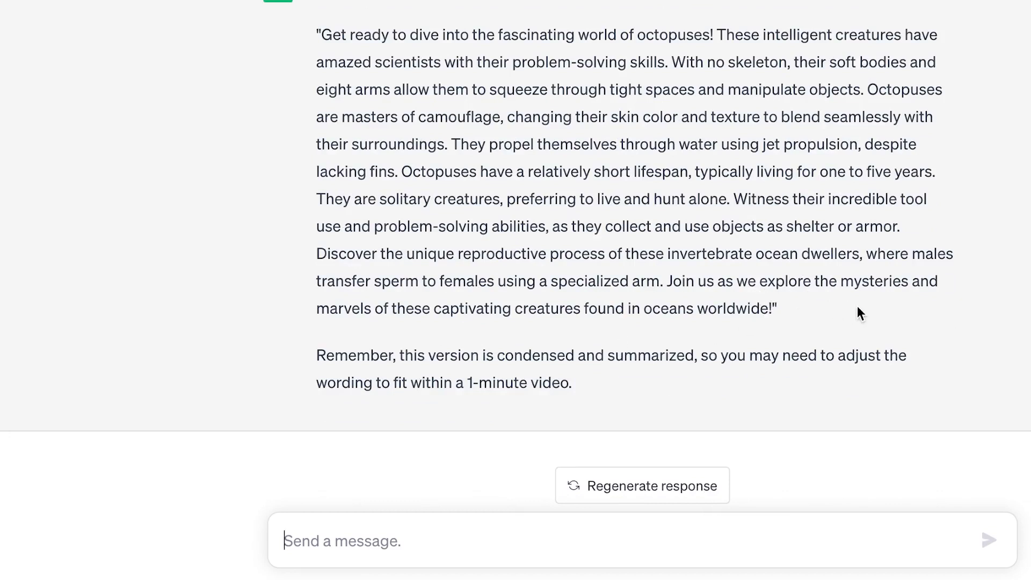
# - Copy the quoted octopus script from the reply and open readloud.net in a new browser tab
pyautogui.moveTo(812, 322); pyautogui.dragTo(318, 24)
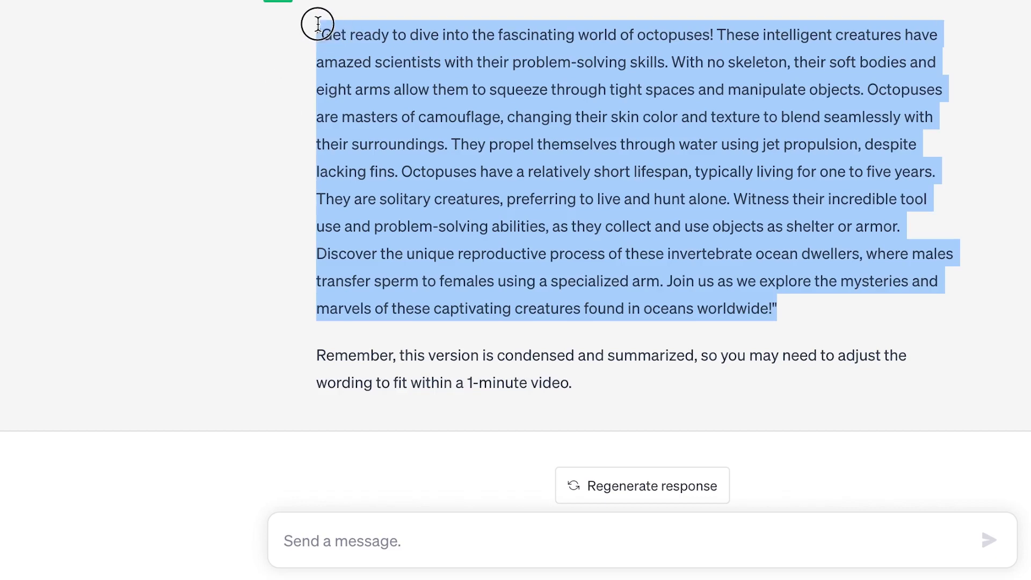
pyautogui.scroll(1, 318, 23)
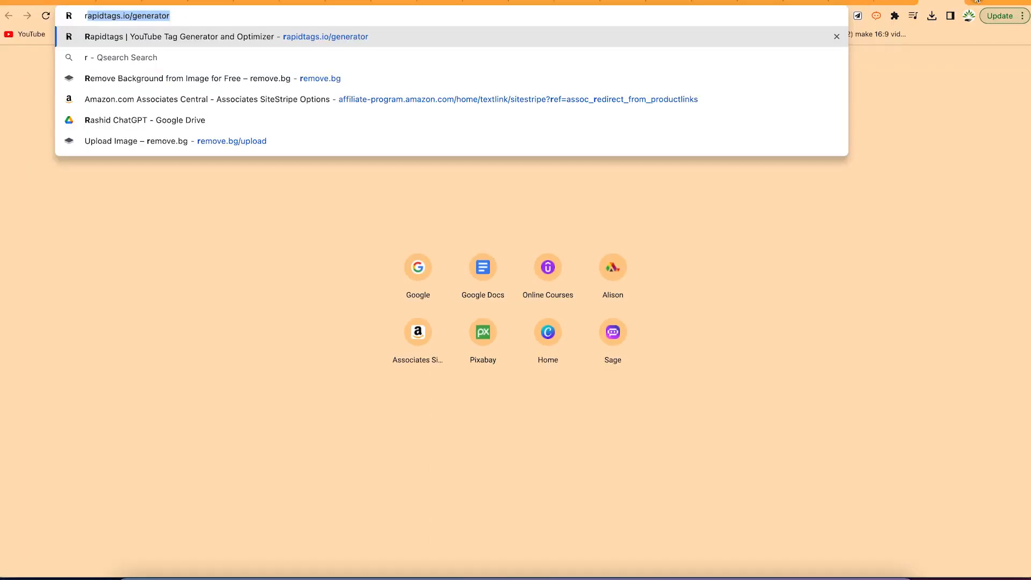
pyautogui.write('a')
pyautogui.press('BackSpace')
pyautogui.press('BackSpace')
pyautogui.write('ead')
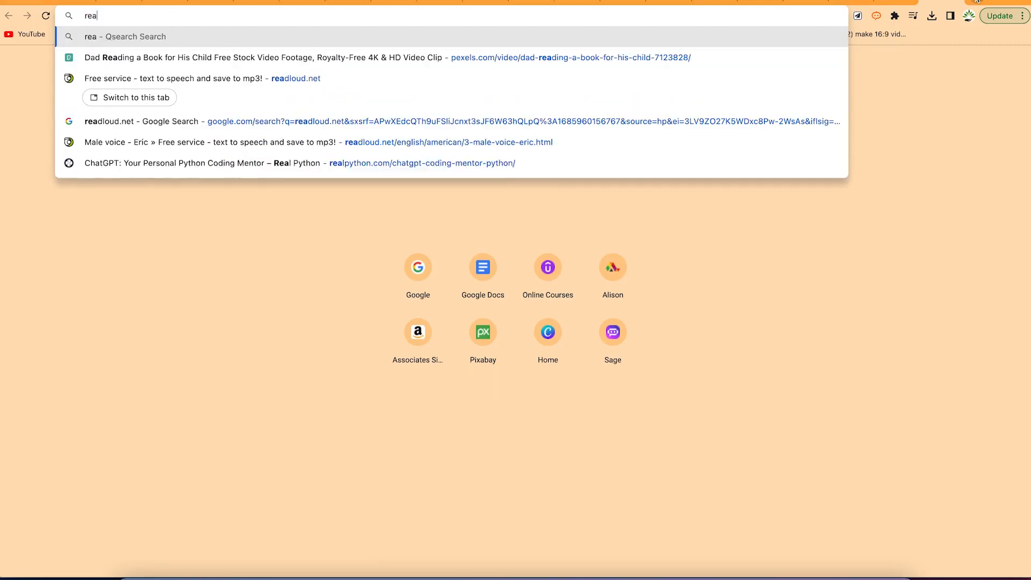
pyautogui.write('lopu')
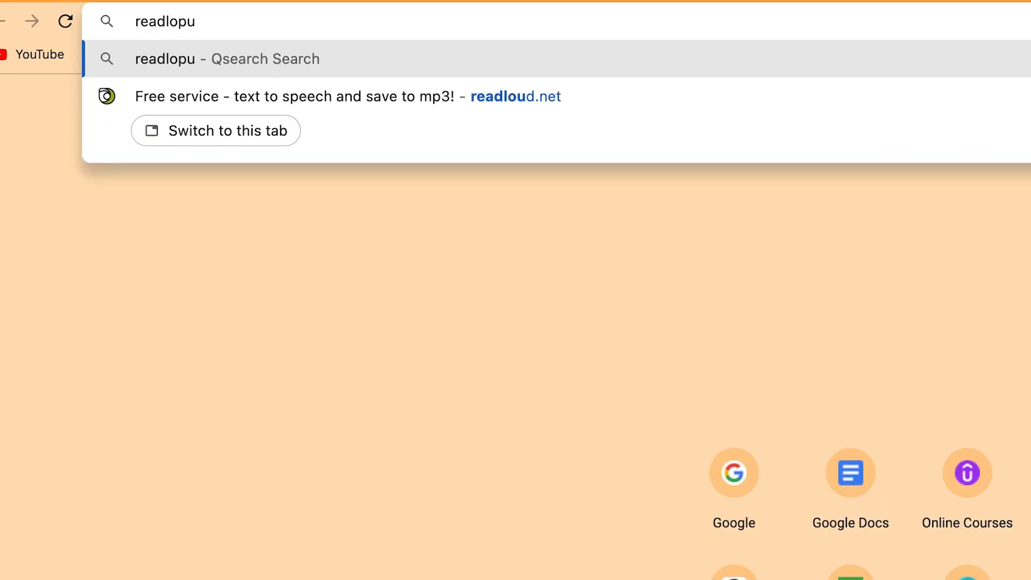
pyautogui.click(456, 105)
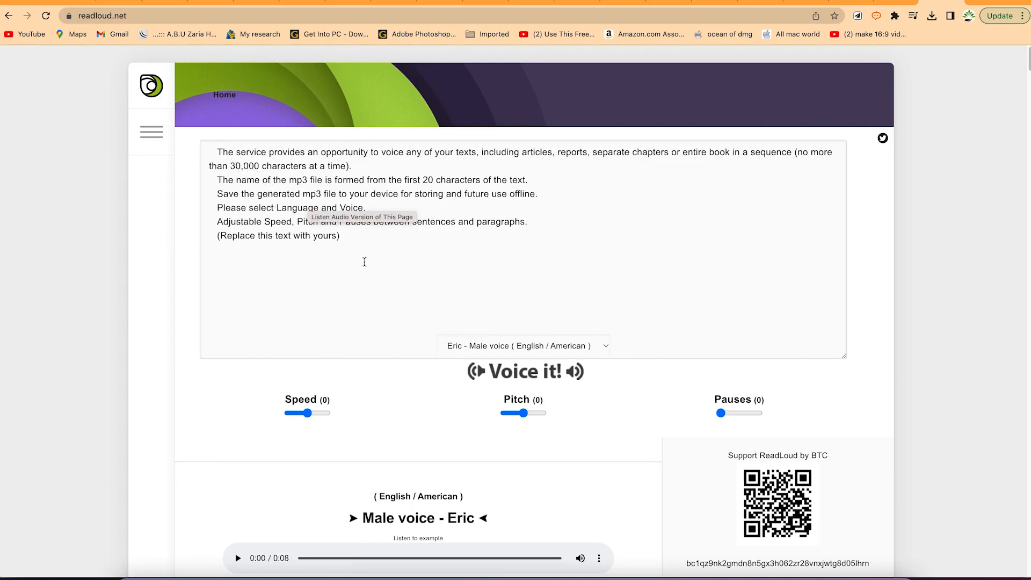
# - Replace the sample text with the copied octopus script and remove its opening and closing quotation marks
pyautogui.click(370, 264)
pyautogui.press('super+a')
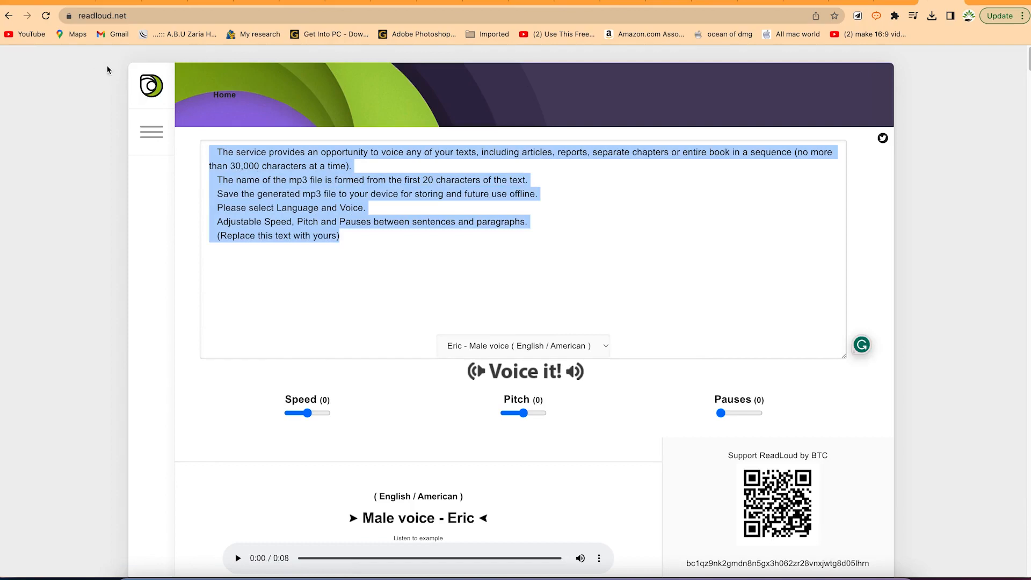
pyautogui.write('"Get ready to dive into the fascinating world of octopuses! These intelligent creatures have amazed scientists with their problem-solving skills. With no skeleton, their soft bodies and eight arms allow them to squeeze through tight spaces and manipulate objects. Octopuses are masters of camouflage, changing their skin color and texture to blend seamlessly with their surroundings. They propel themselves through water using jet propulsion, despite lacking fins. Octopuses have a relatively short lifespan, typically living for one to five years. They are solitary creatures, preferring to live and hunt alone. Witness their incredible tool use and problem-solving abilities, as they collect and use objects as shelter or armor. Discover the unique reproductive process of these invertebrate ocean dwellers, where males transfer sperm to females using a specialized arm. Join us as we explore the mysteries and marvels of these captivating creatures found in oceans worldwide!"')
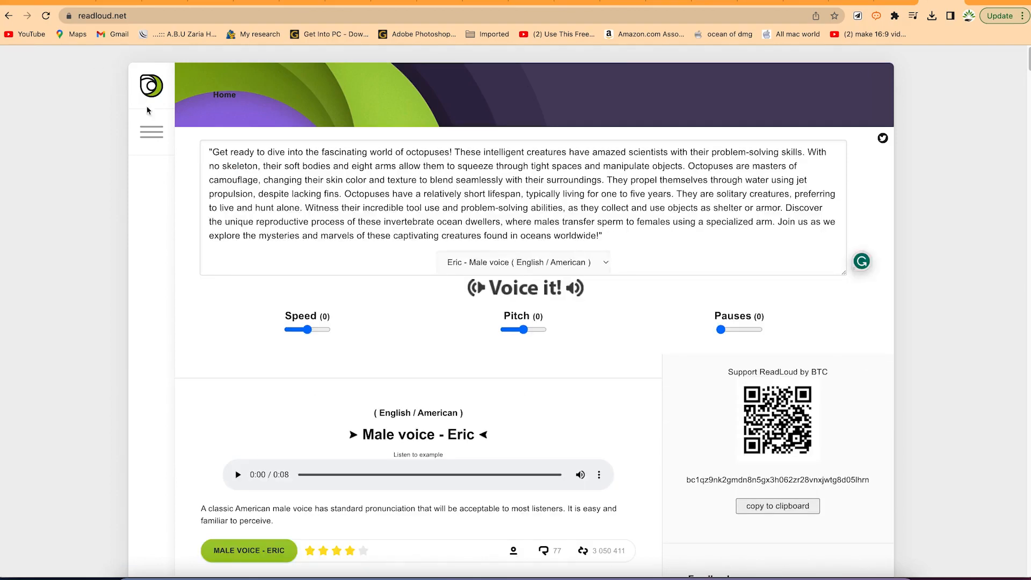
pyautogui.click(211, 153)
pyautogui.press('BackSpace')
pyautogui.press('super+Down')
pyautogui.press('BackSpace')
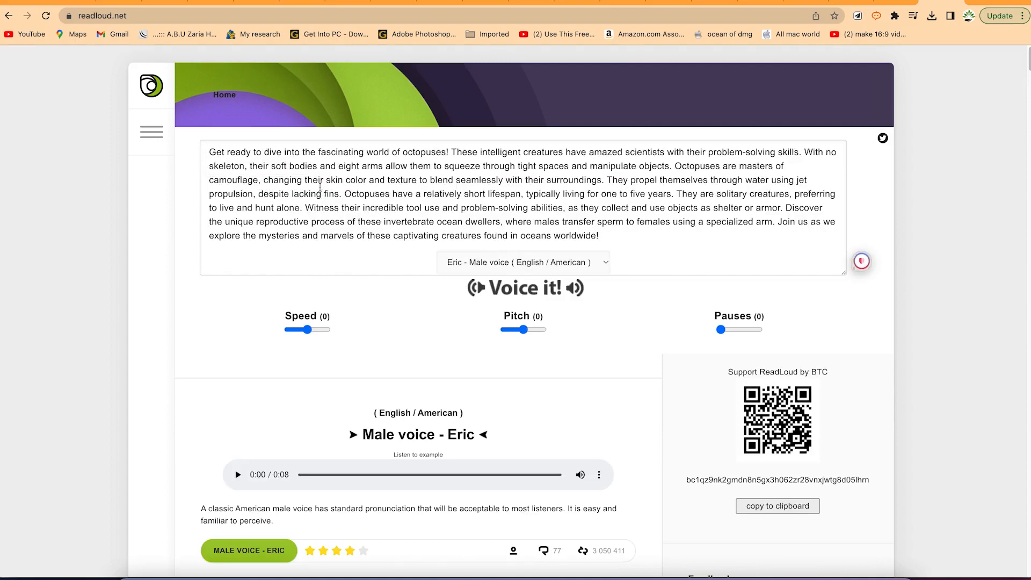
# - Add the title line "10 things to know about octopus!" above the script, followed by a blank line
pyautogui.press('super+Up')
pyautogui.press('Return')
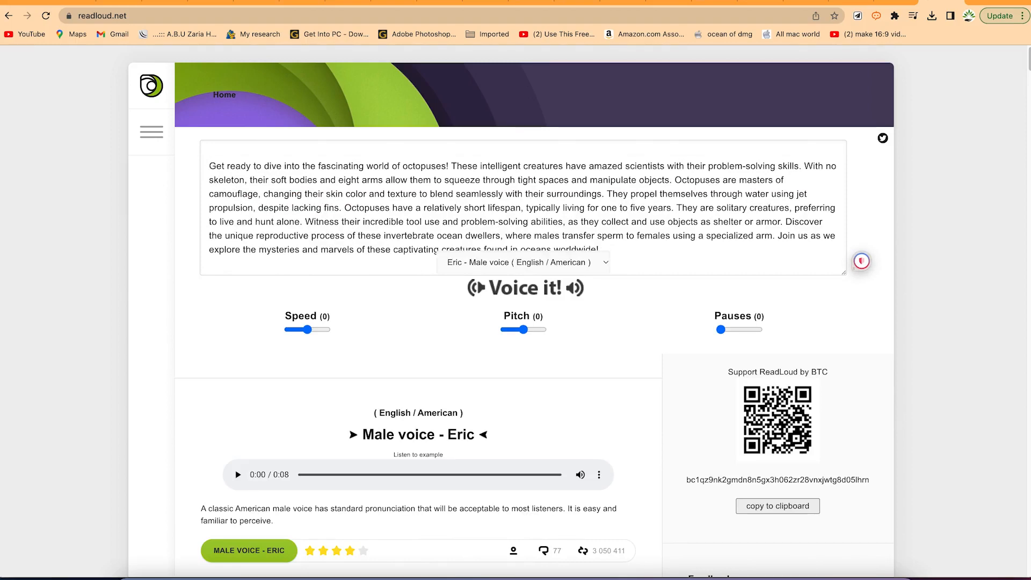
pyautogui.write('10 things to know about oc')
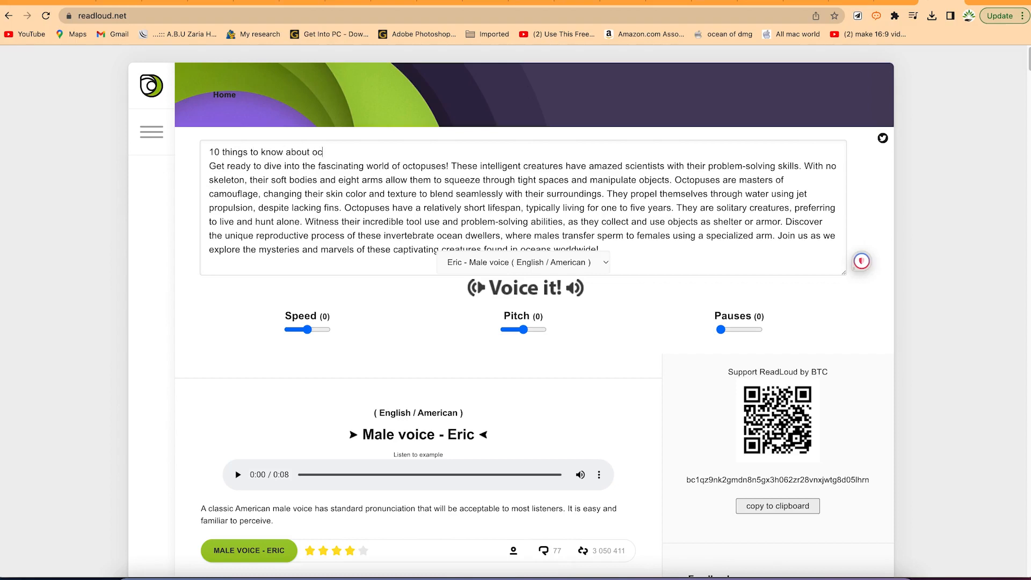
pyautogui.write('topus!')
pyautogui.press('Return')
# - Select "Brian - Male voice ( English / British )" as the voice for the script
pyautogui.scroll(-1, 381, 214)
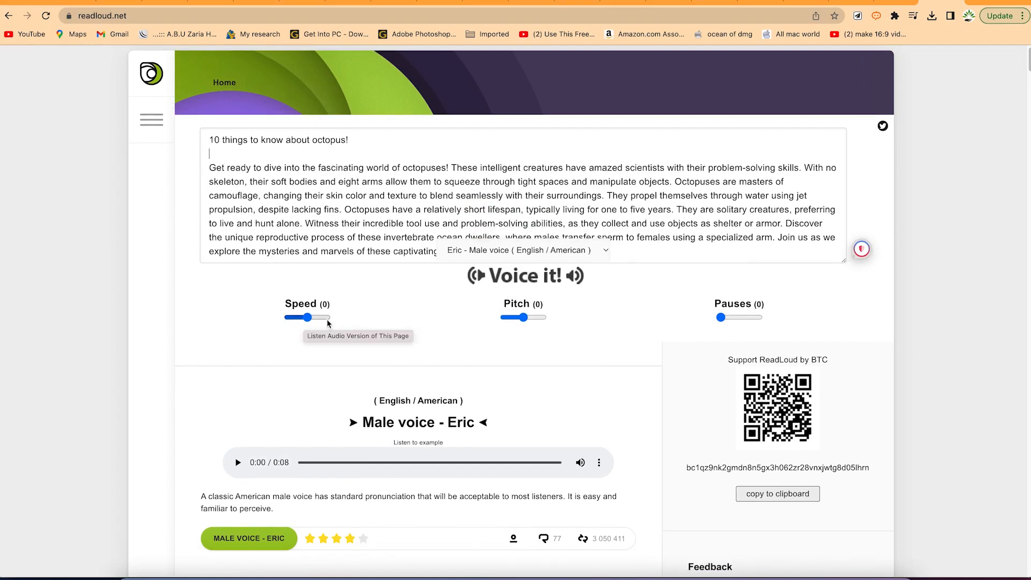
pyautogui.click(526, 257)
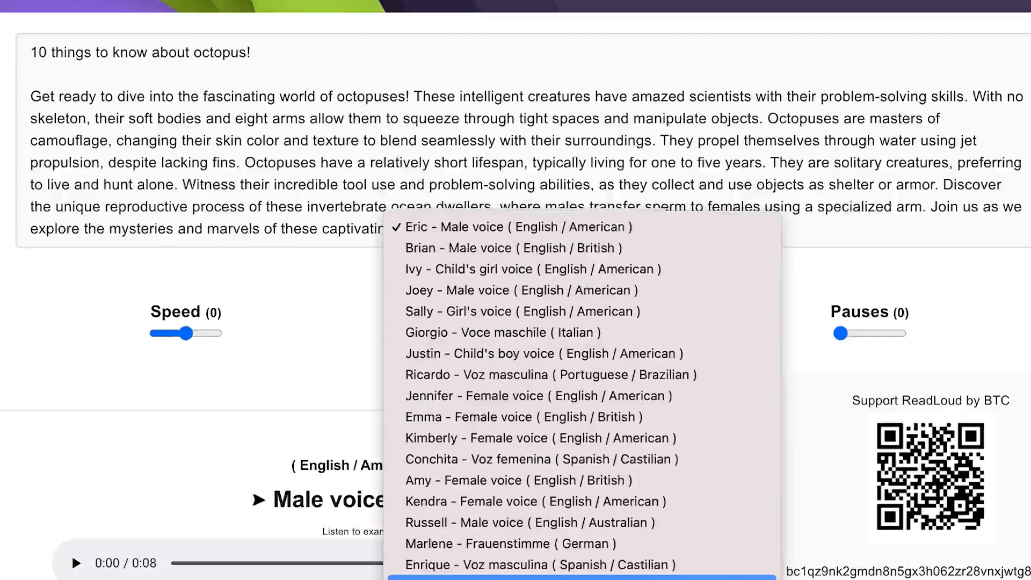
pyautogui.scroll(-2, 568, 574)
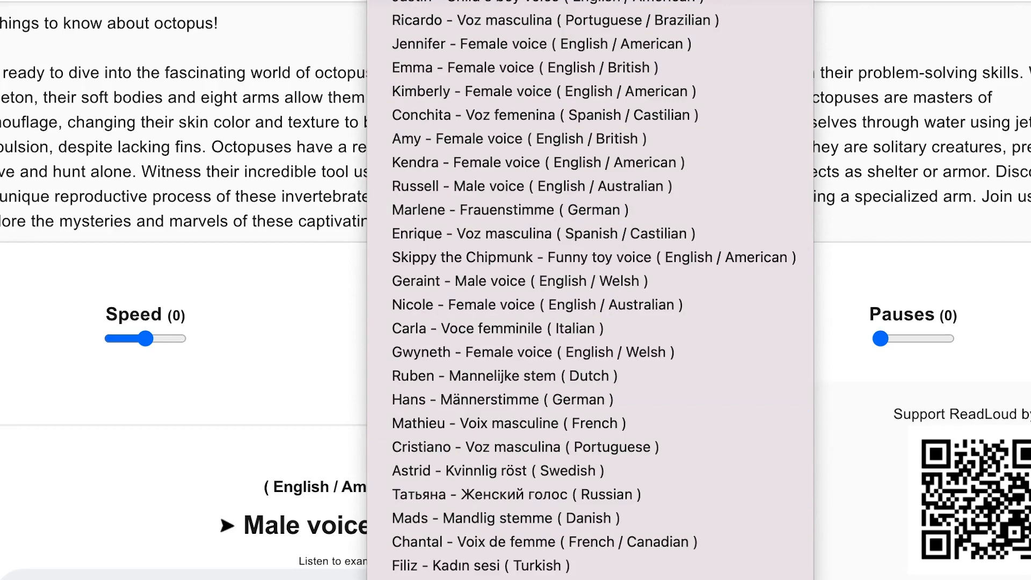
pyautogui.click(430, 1)
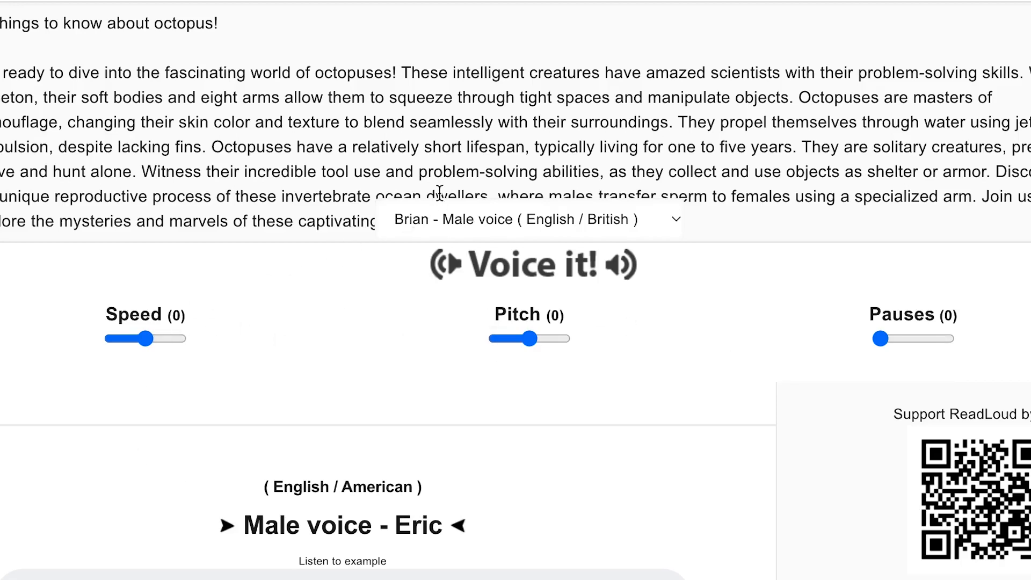
# - Generate the voice-over, pause its playback after a few seconds, and download the MP3
pyautogui.scroll(1, 439, 194)
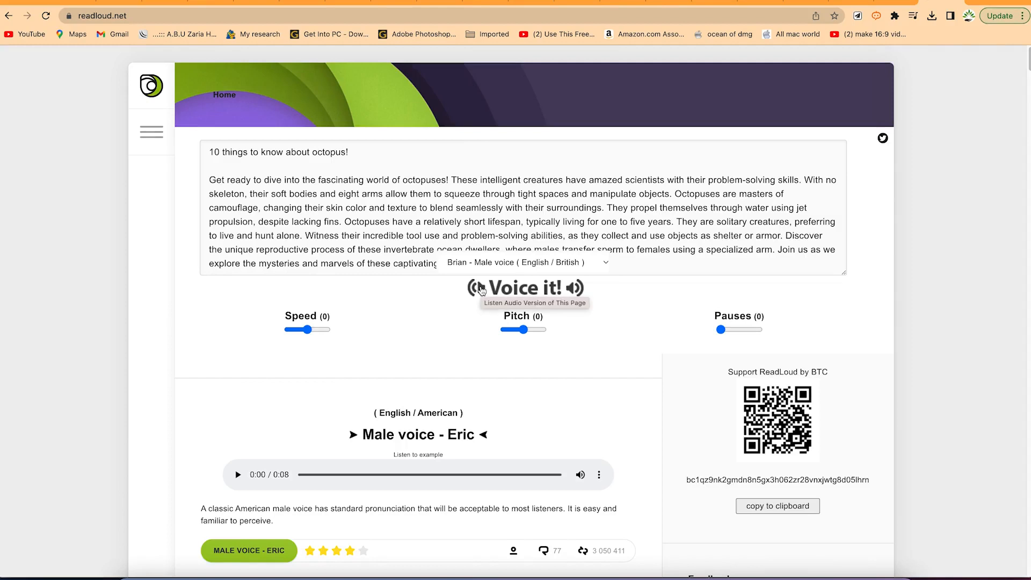
pyautogui.click(482, 290)
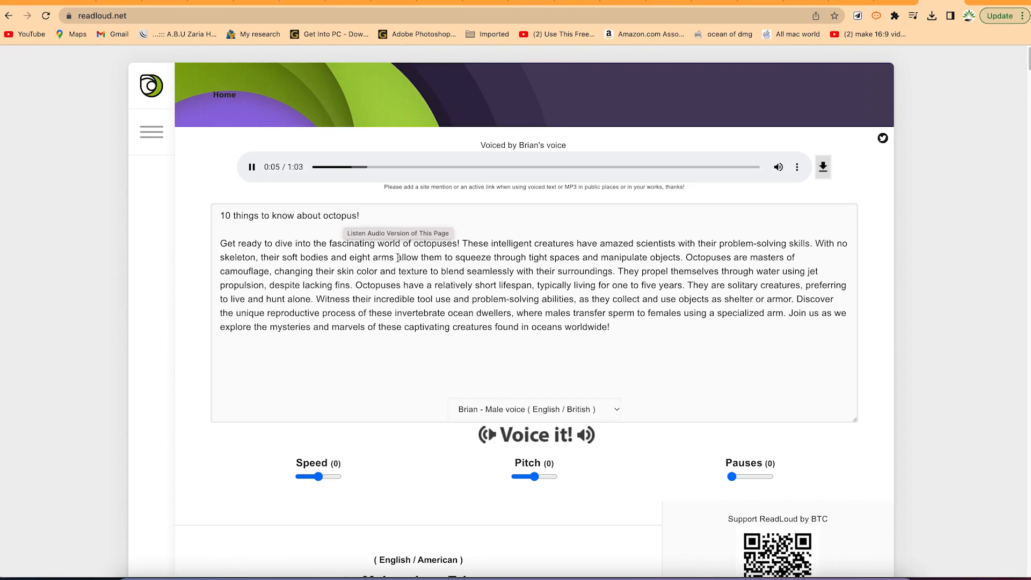
pyautogui.click(253, 168)
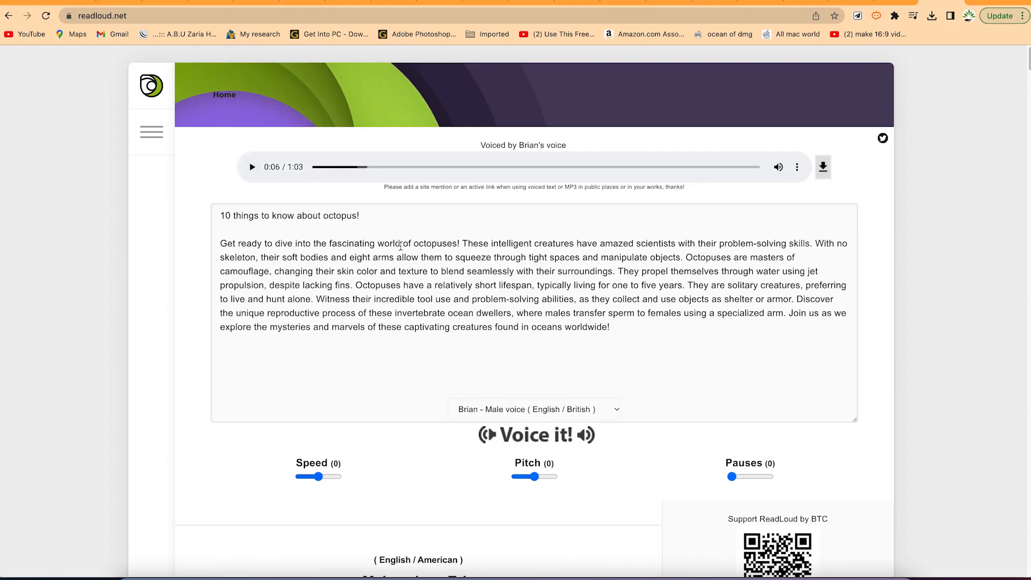
pyautogui.click(830, 162)
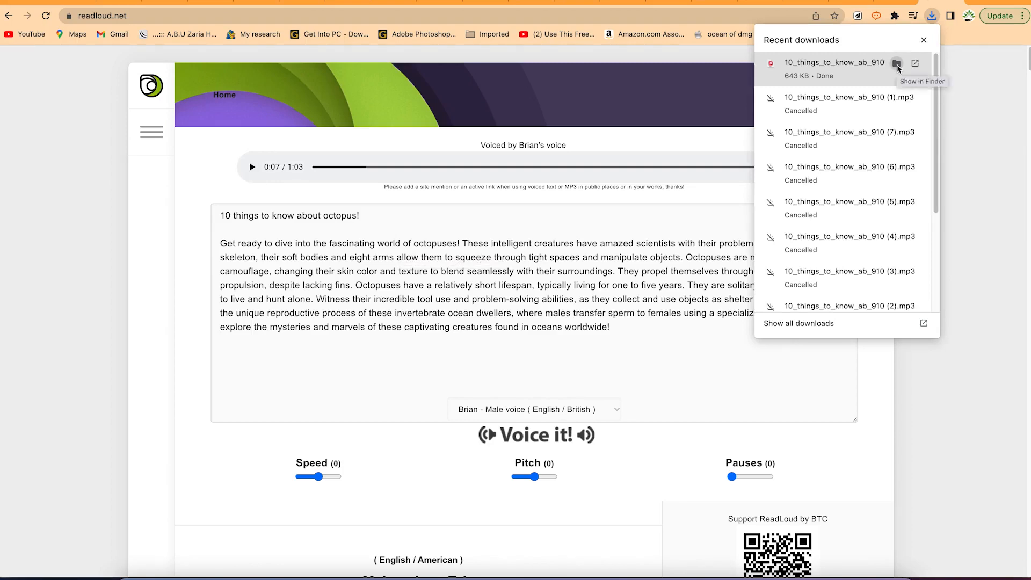
# - Paste the downloaded 10_things_to_know_ab_910.mp3 into the "ChatGPT to Video" folder on the Desktop, then return to the browser
pyautogui.click(897, 64)
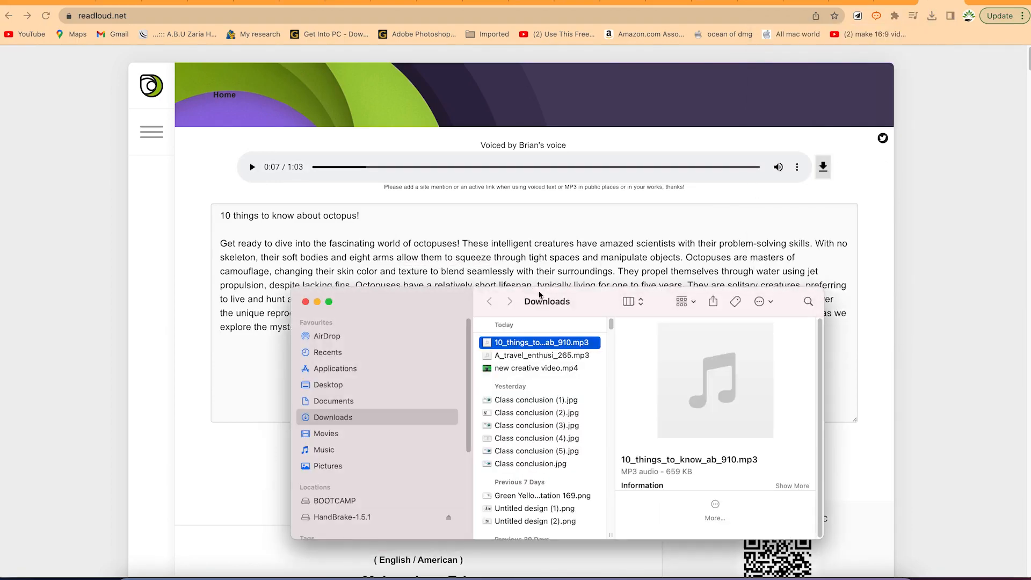
pyautogui.click(322, 370)
pyautogui.click(328, 384)
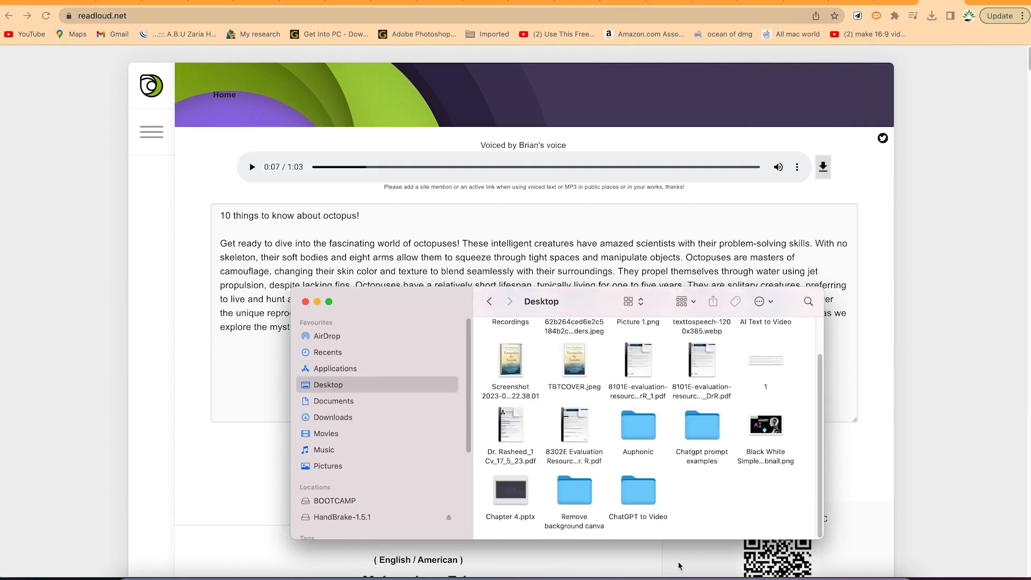
pyautogui.doubleClick(648, 492)
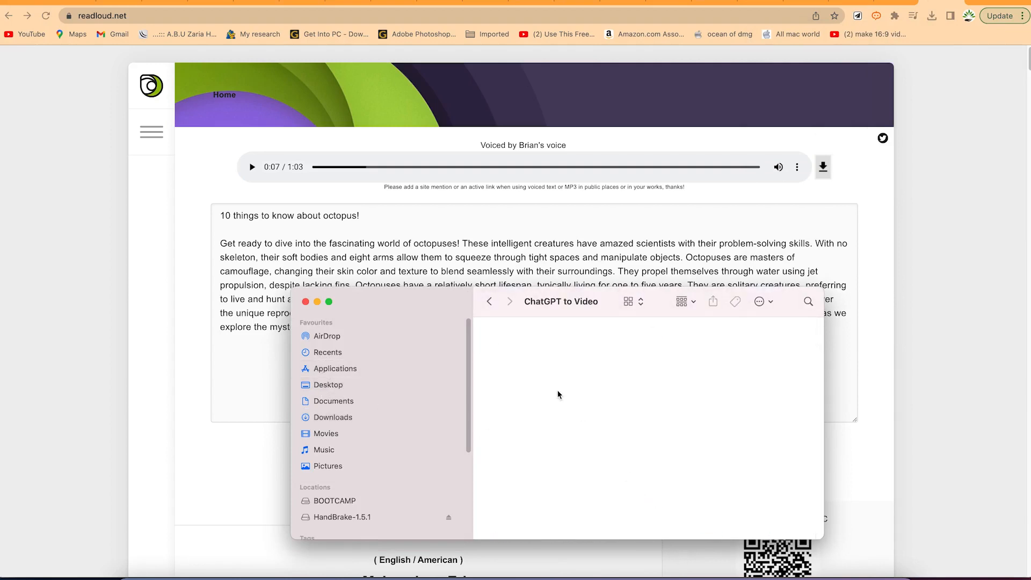
pyautogui.press('super+v')
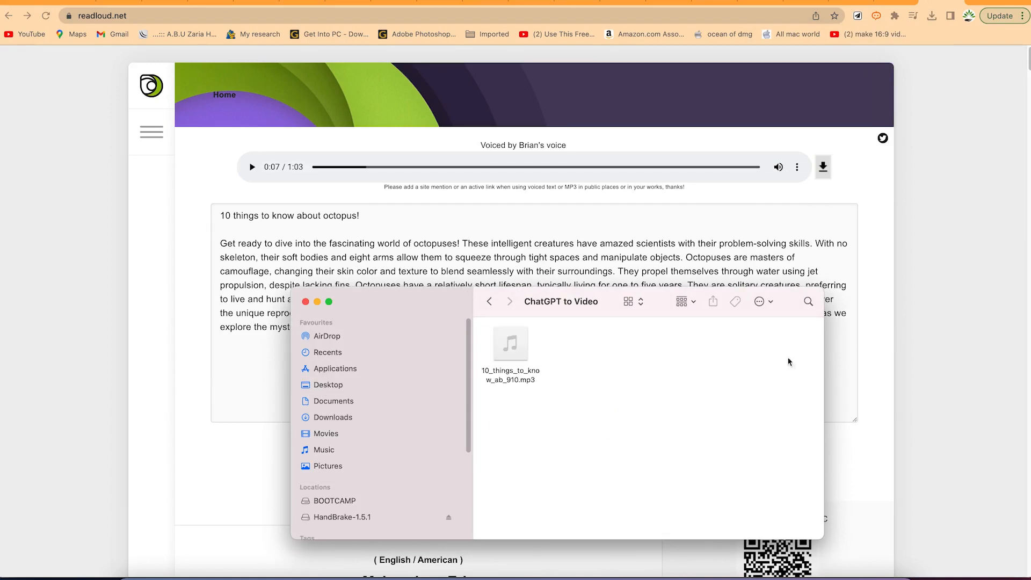
pyautogui.click(984, 204)
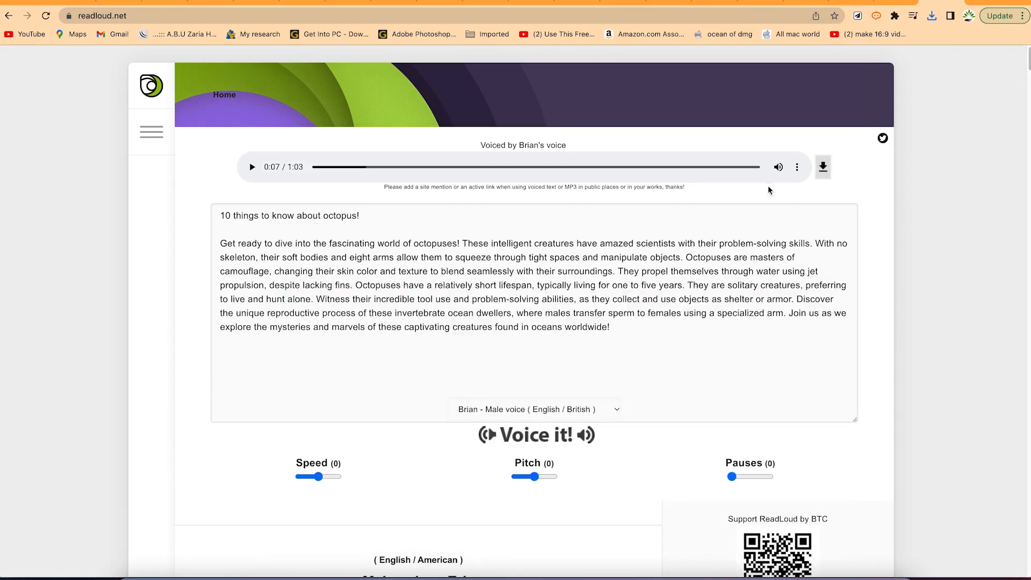
# - Switch to Canva and search its templates for "youtube shorts"
pyautogui.click(906, 2)
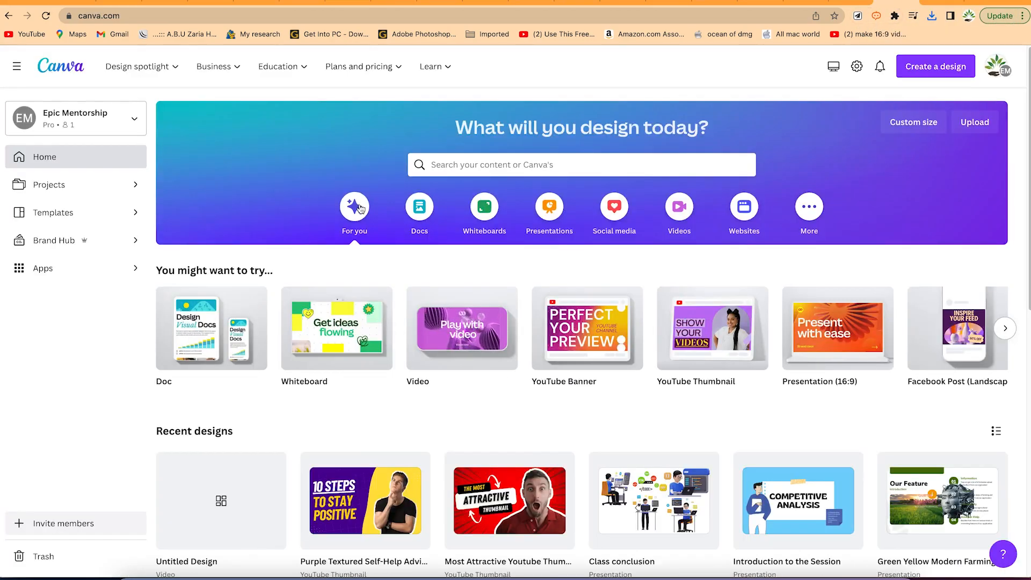
pyautogui.click(132, 20)
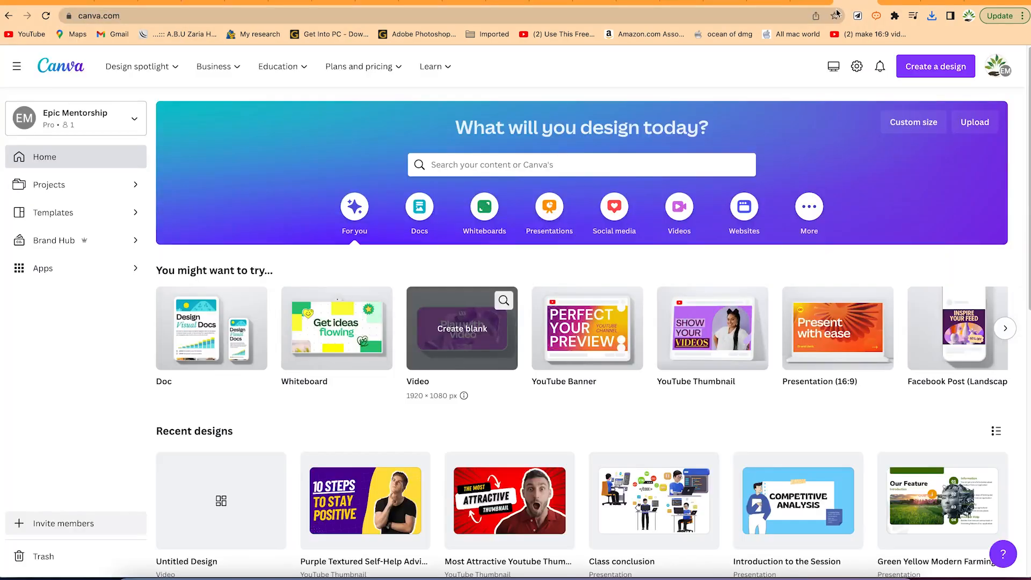
pyautogui.click(512, 164)
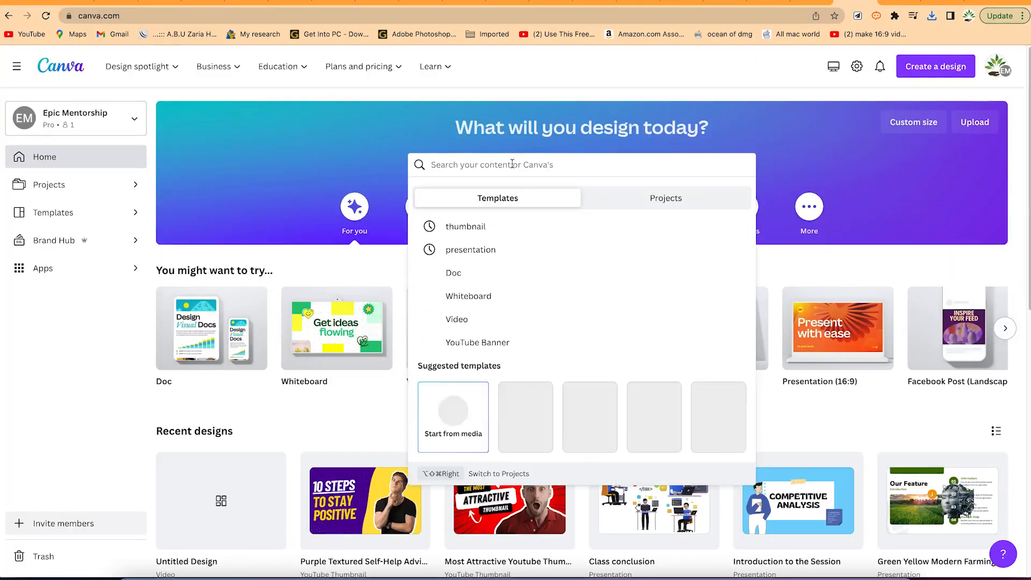
pyautogui.write('youtub')
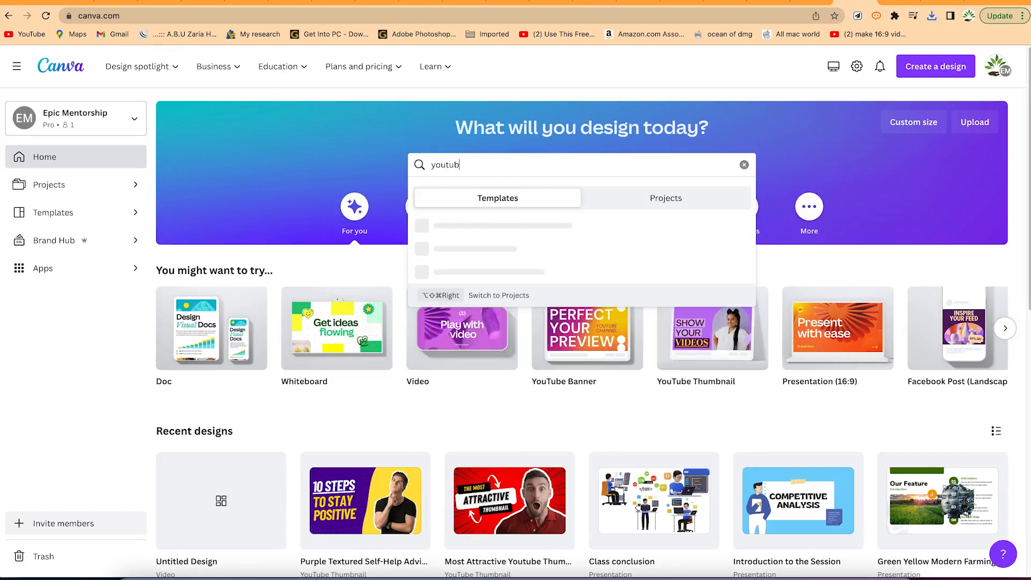
pyautogui.write('e shorts')
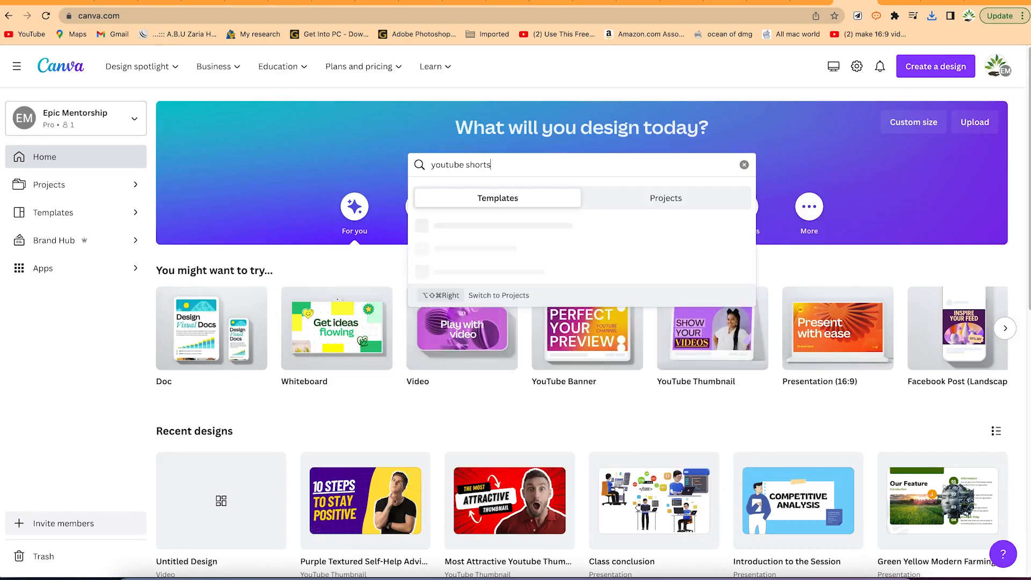
pyautogui.press('Return')
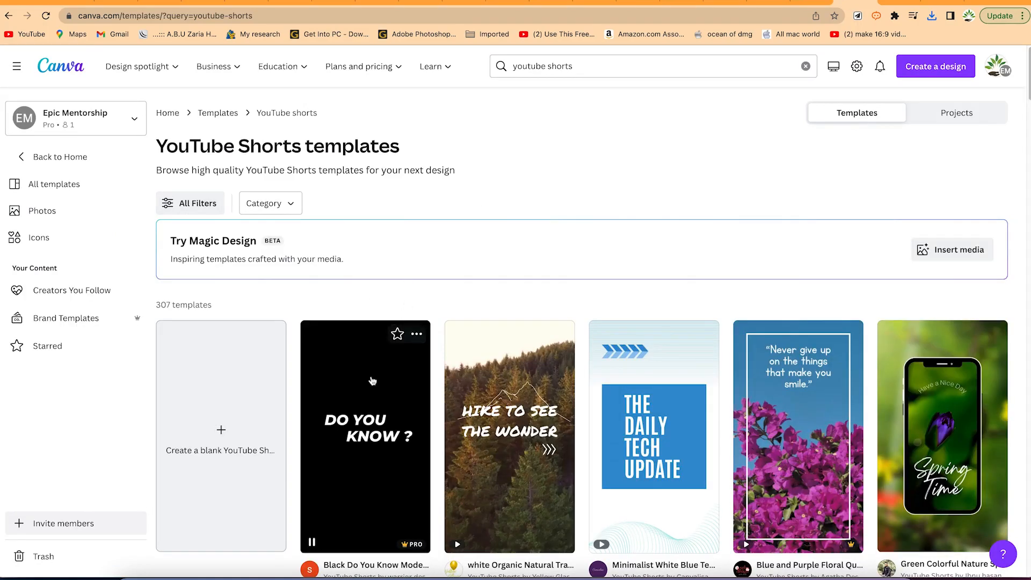
# - Look over the YouTube Shorts templates and create a blank YouTube Shorts design instead
pyautogui.scroll(-3, 537, 322)
pyautogui.scroll(-4, 565, 335)
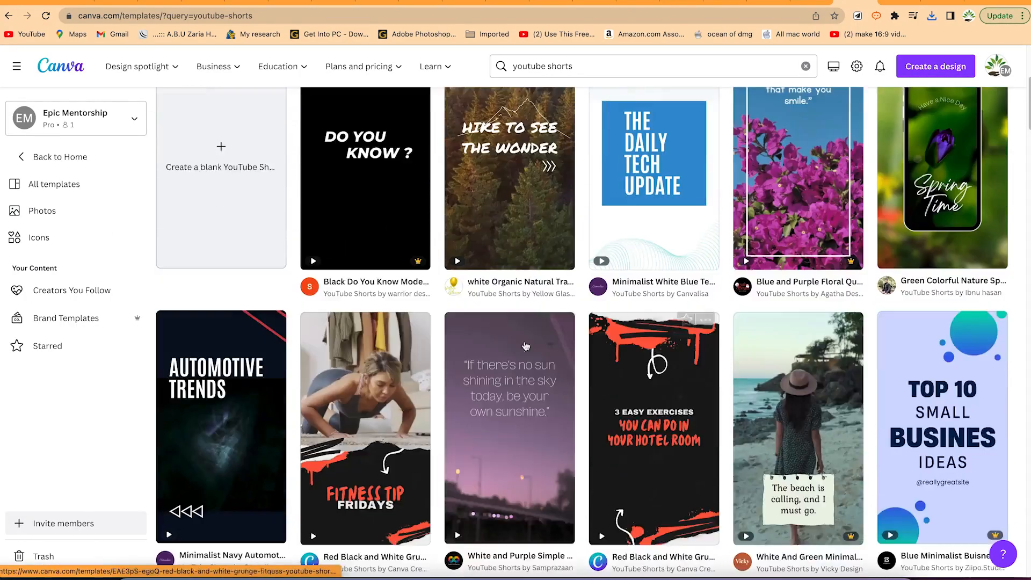
pyautogui.scroll(7, 904, 367)
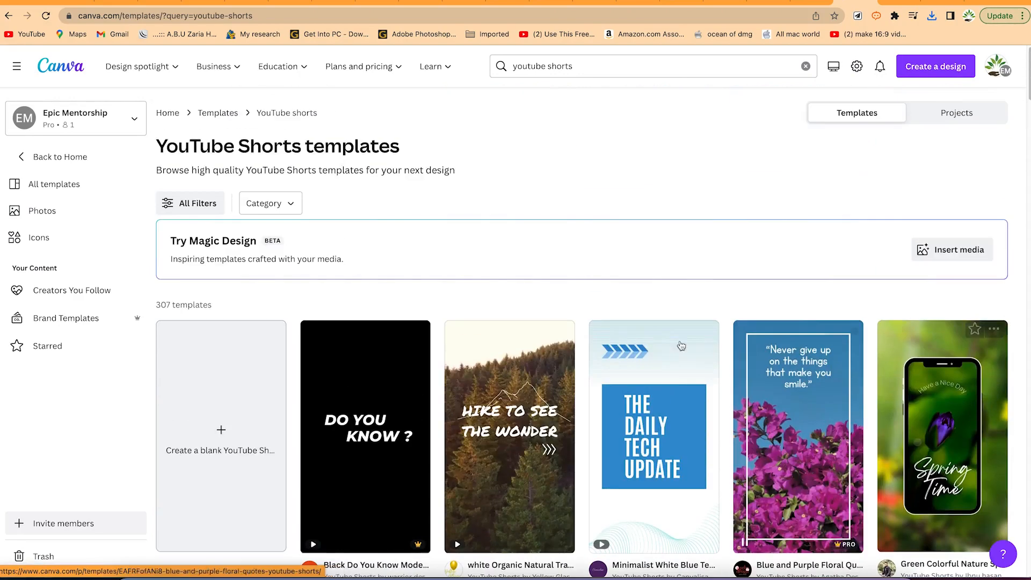
pyautogui.click(251, 440)
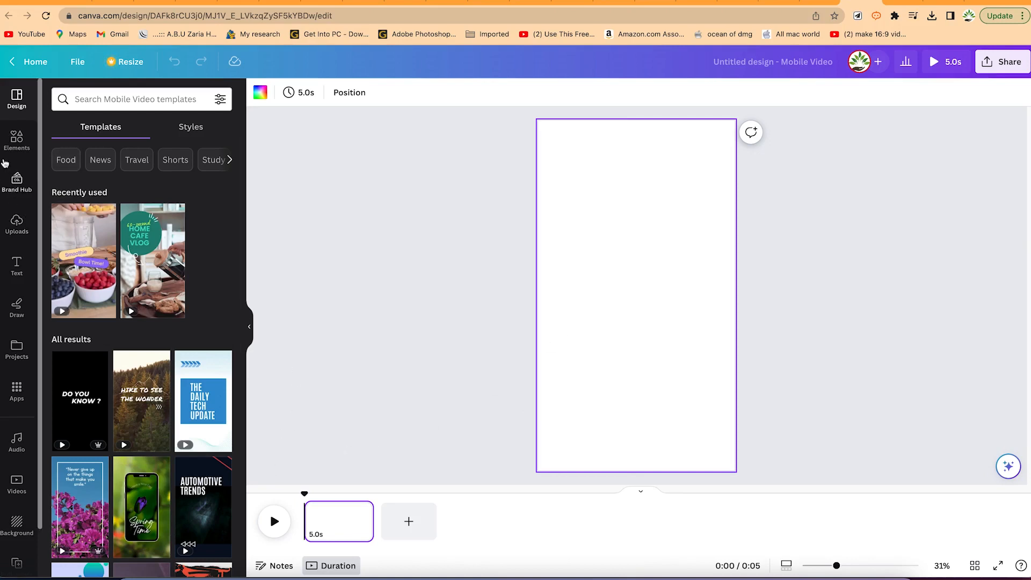
# - Upload 10_things_to_know_ab_910.mp3 from the "ChatGPT to Video" folder and place it as the audio track at the start of the timeline
pyautogui.click(17, 223)
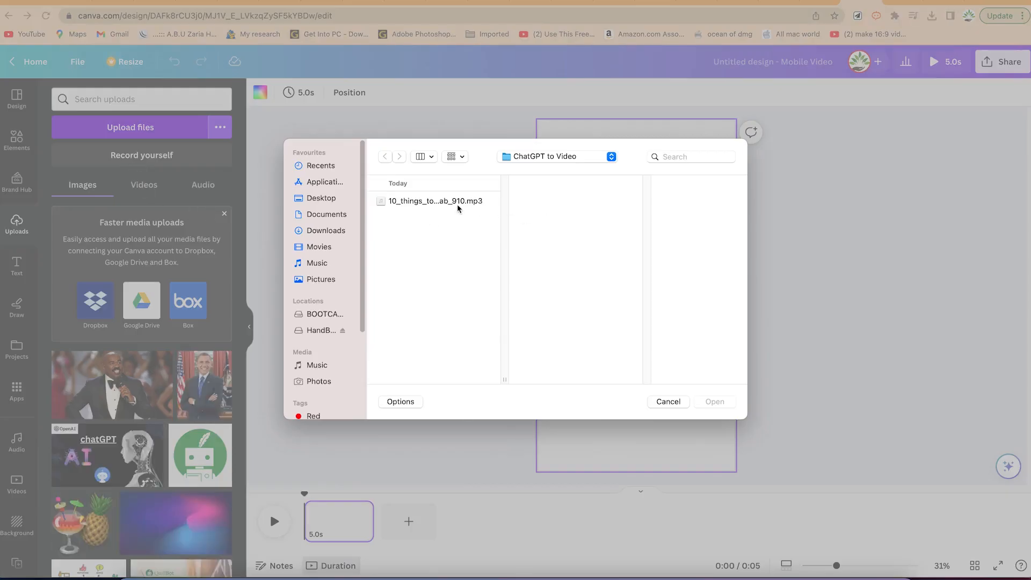
pyautogui.click(458, 207)
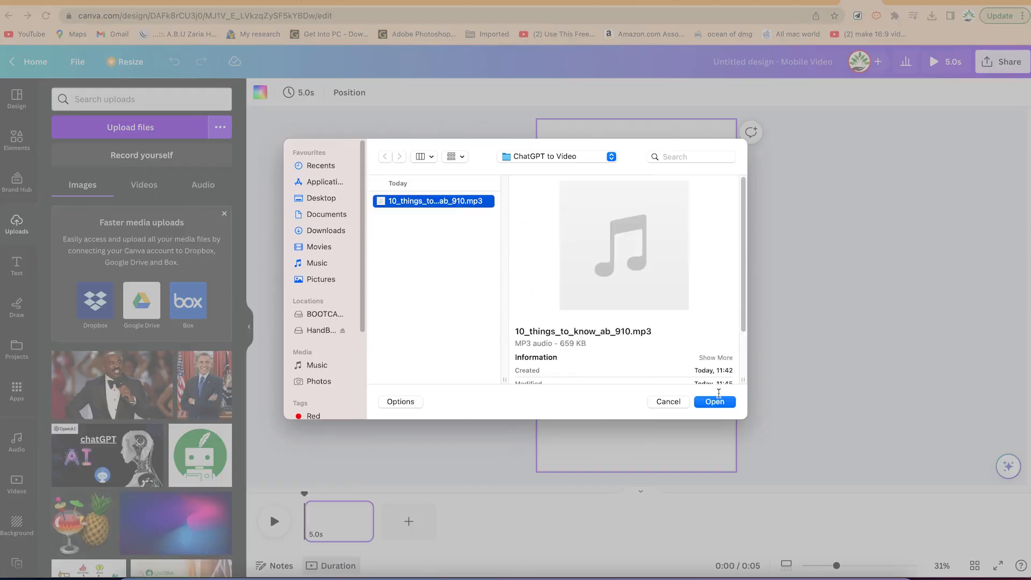
pyautogui.click(715, 401)
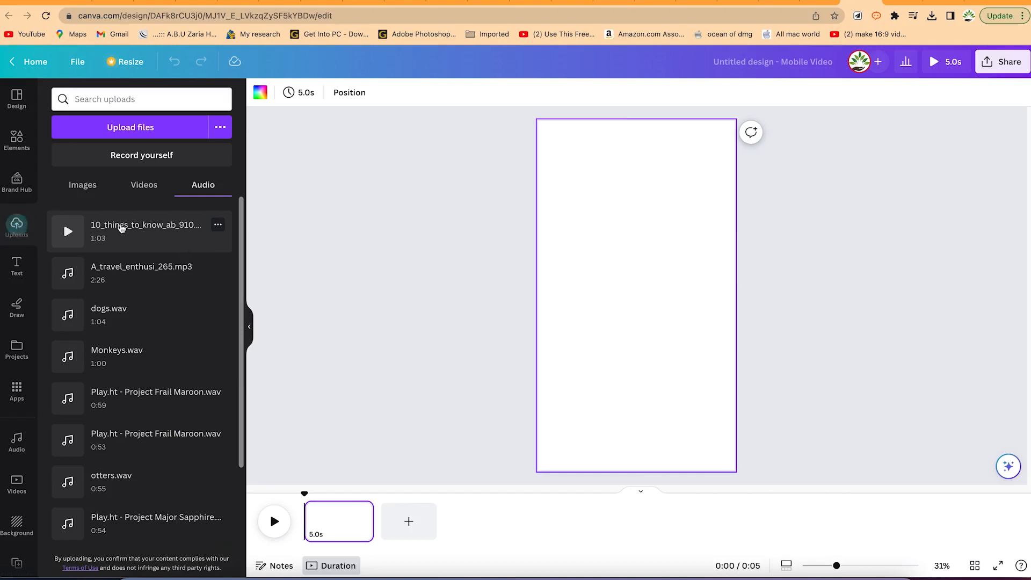
pyautogui.moveTo(122, 228); pyautogui.dragTo(314, 529)
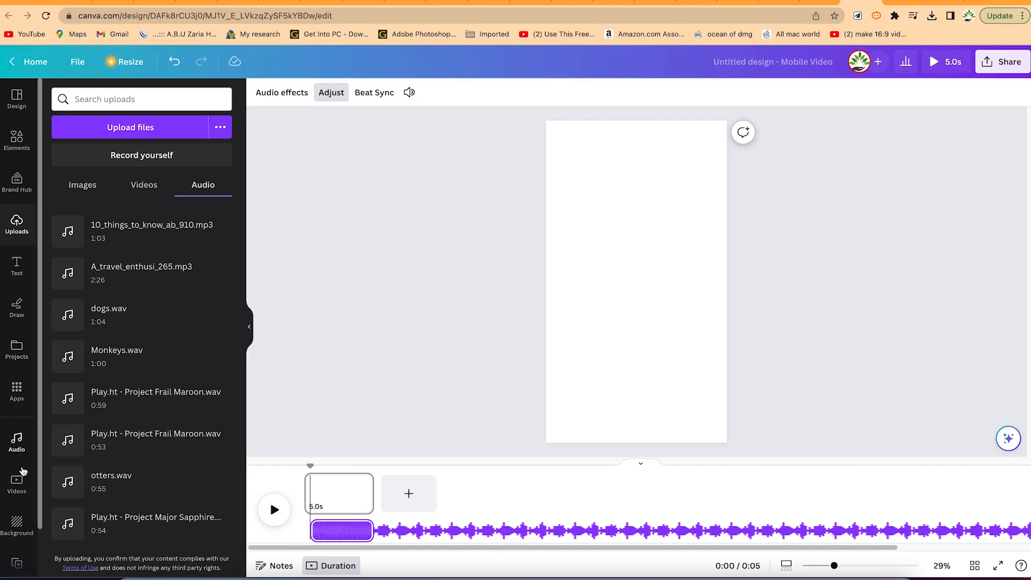
# - Search the stock videos for "octopus" and fill the blank page with the 18-second octopus clip
pyautogui.click(19, 481)
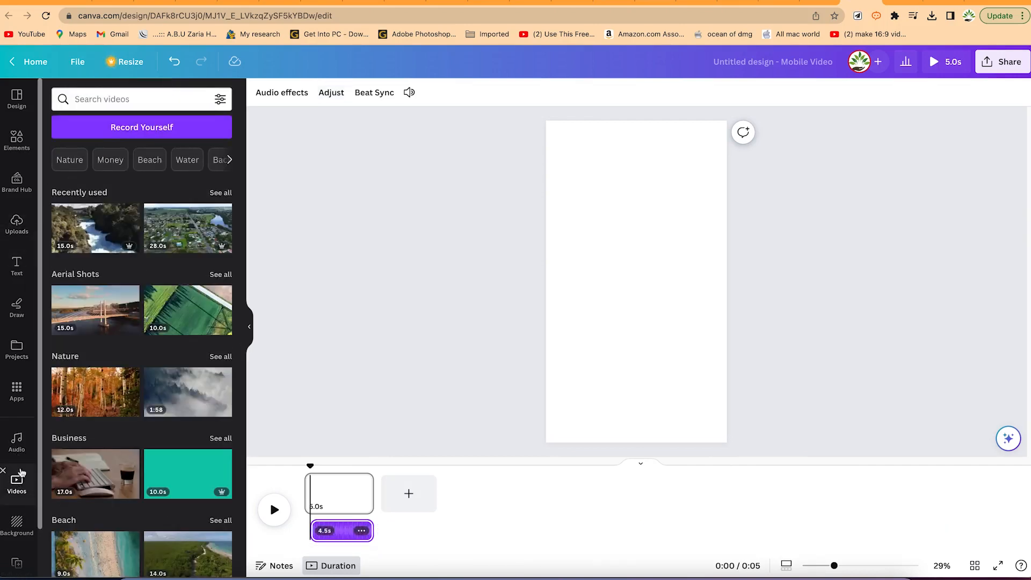
pyautogui.click(140, 101)
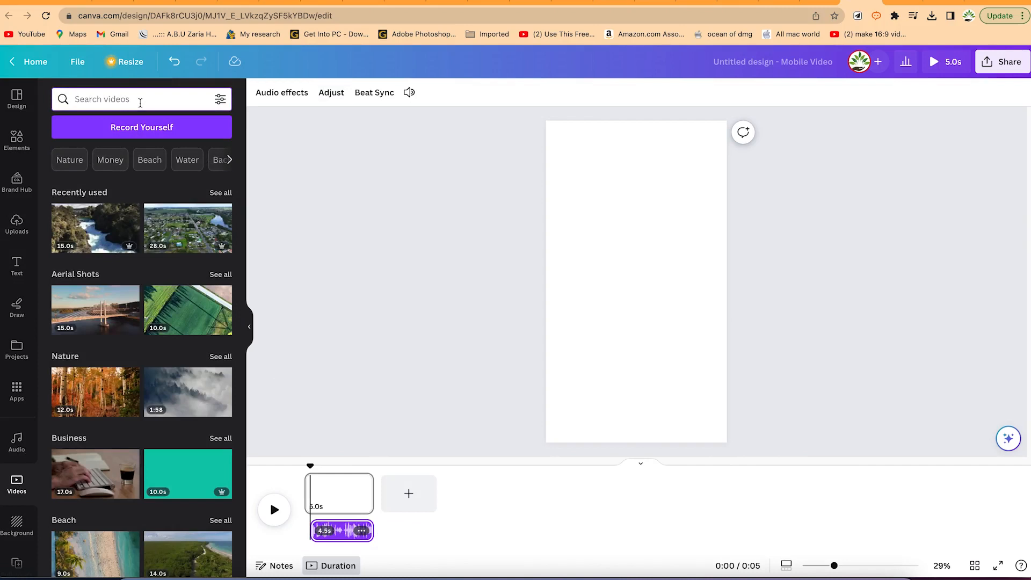
pyautogui.write('octopus')
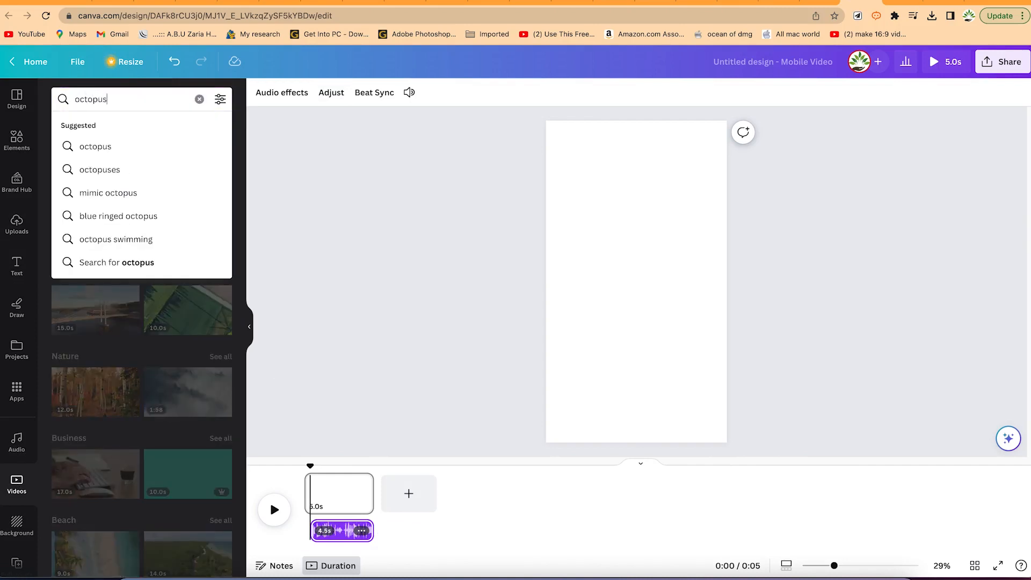
pyautogui.press('Return')
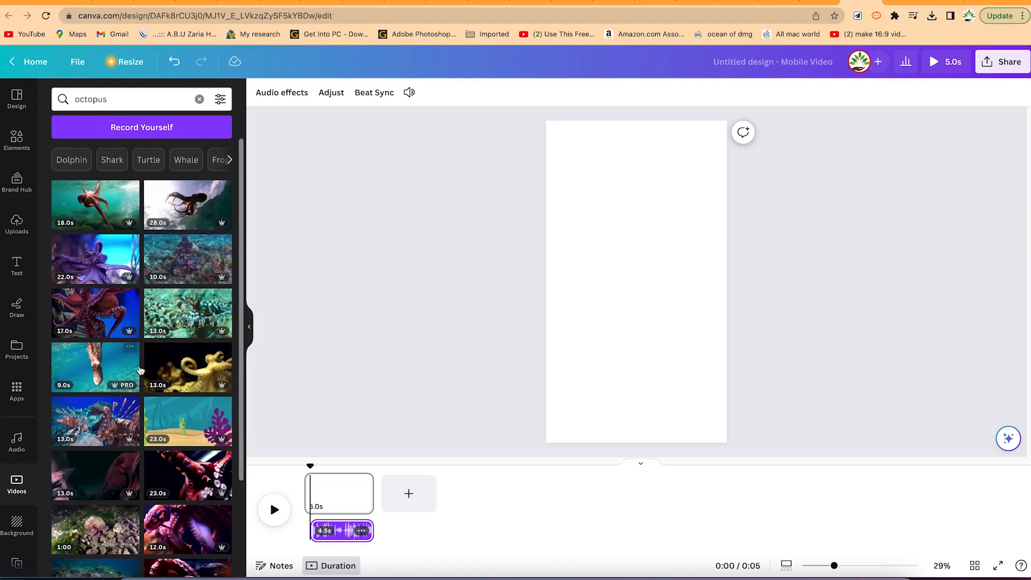
pyautogui.moveTo(83, 215); pyautogui.dragTo(316, 490)
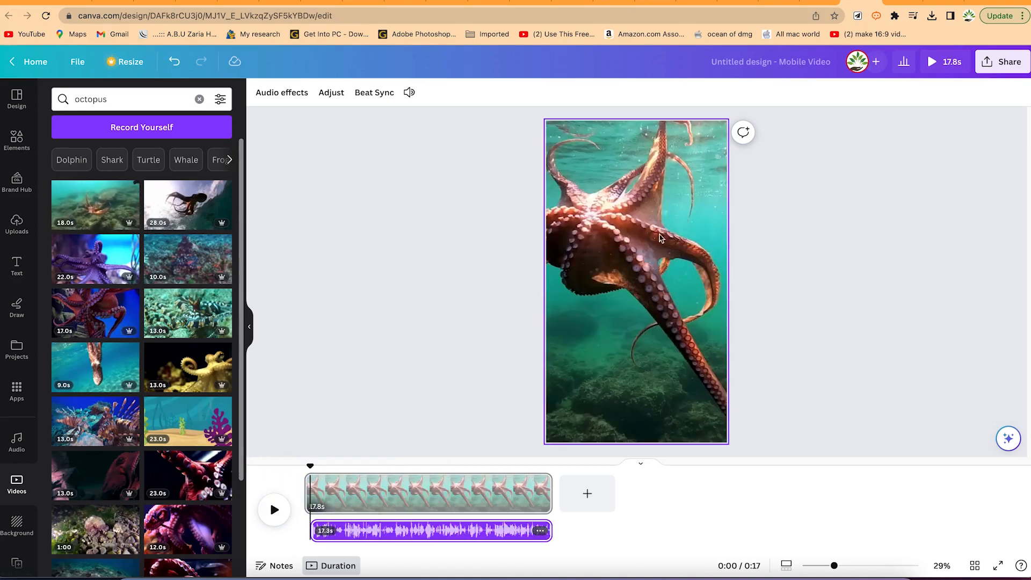
# - Shift the octopus footage slightly within its page crop and preview the first few seconds of the video
pyautogui.doubleClick(642, 281)
pyautogui.moveTo(643, 292); pyautogui.dragTo(647, 296)
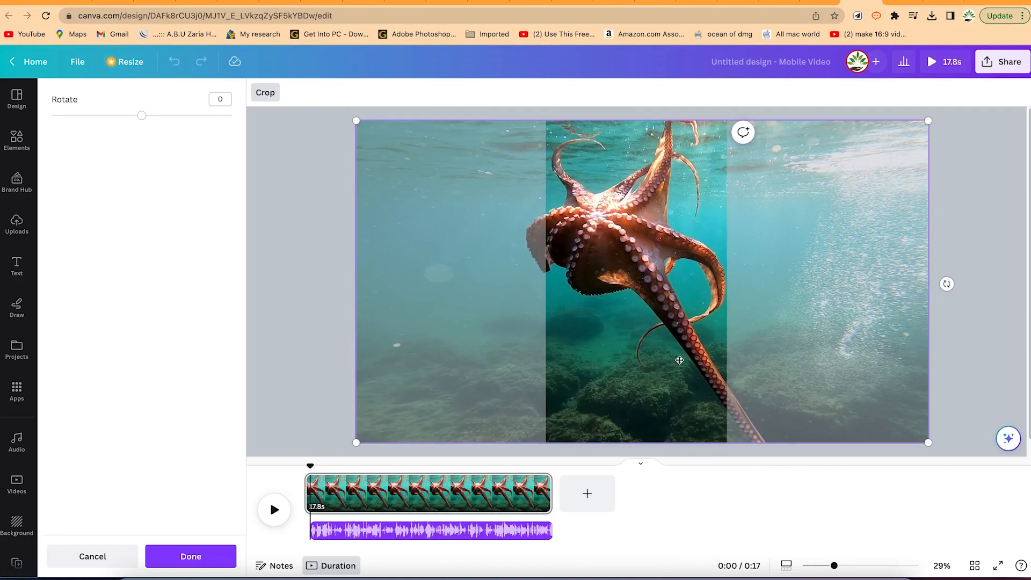
pyautogui.click(997, 256)
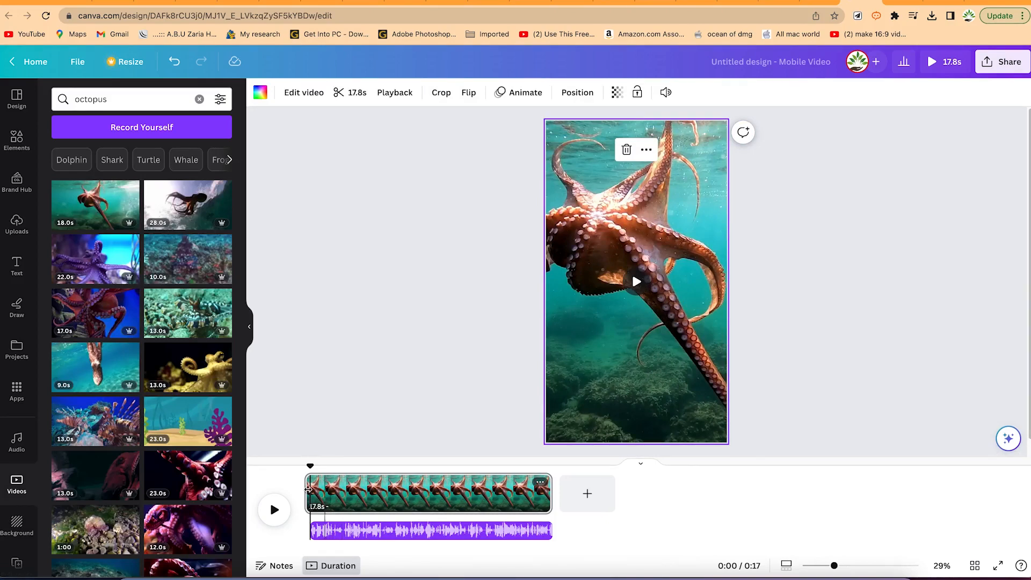
pyautogui.click(273, 510)
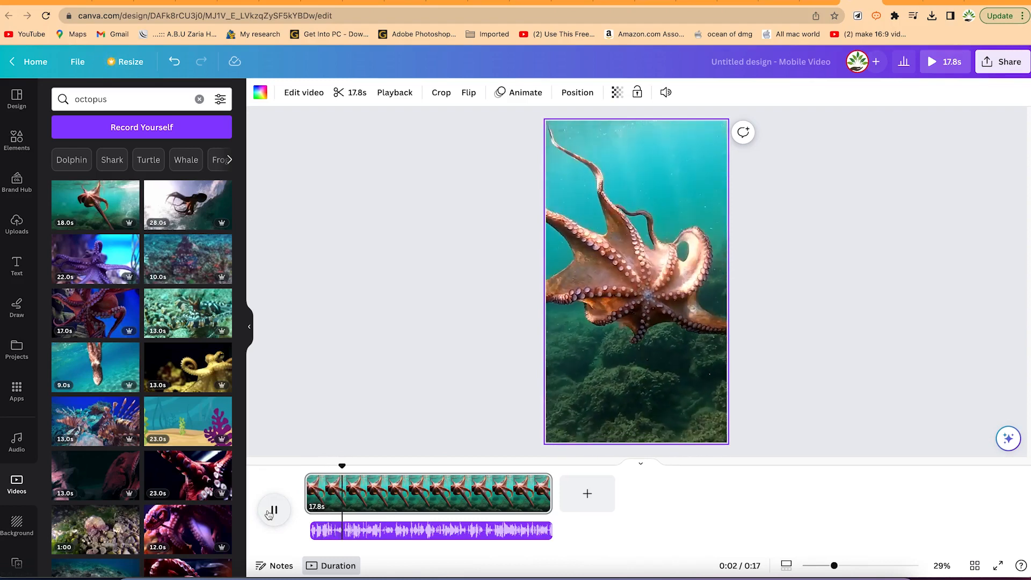
pyautogui.click(271, 513)
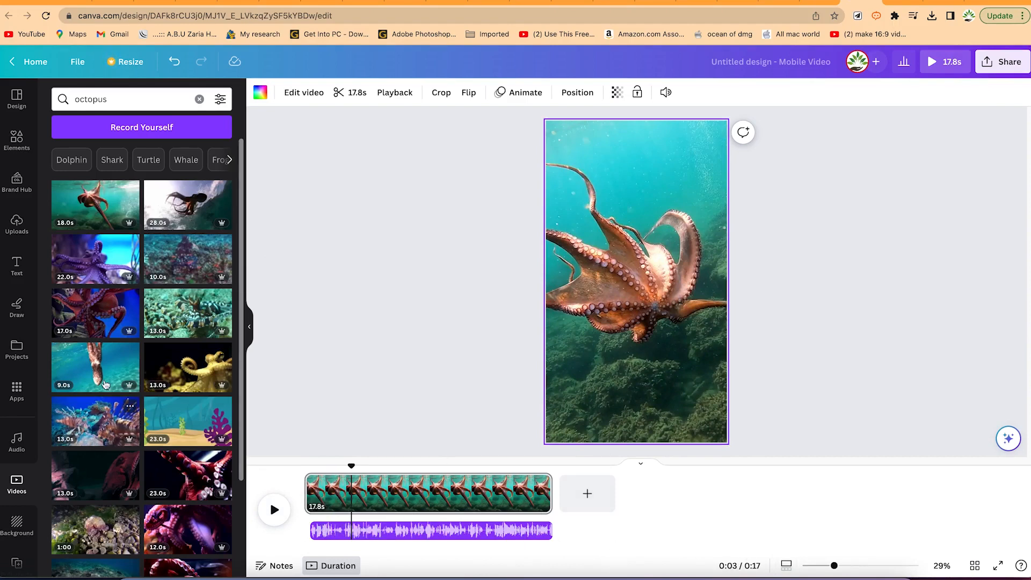
# - Append the 9-second and 28-second octopus clips as new pages, and trim the 28-second one to 22.6 s
pyautogui.moveTo(97, 366); pyautogui.dragTo(588, 493)
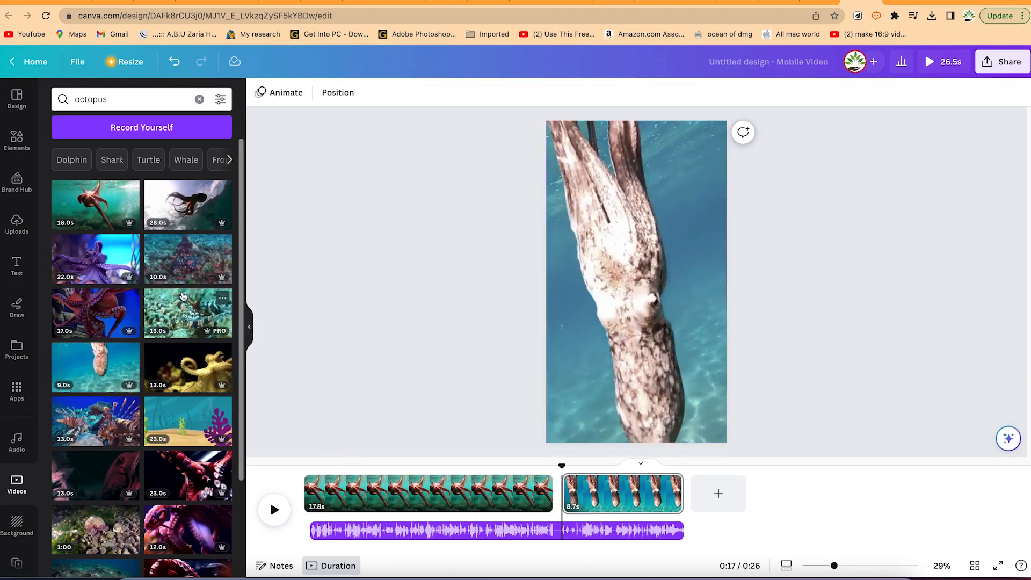
pyautogui.moveTo(188, 204); pyautogui.dragTo(716, 497)
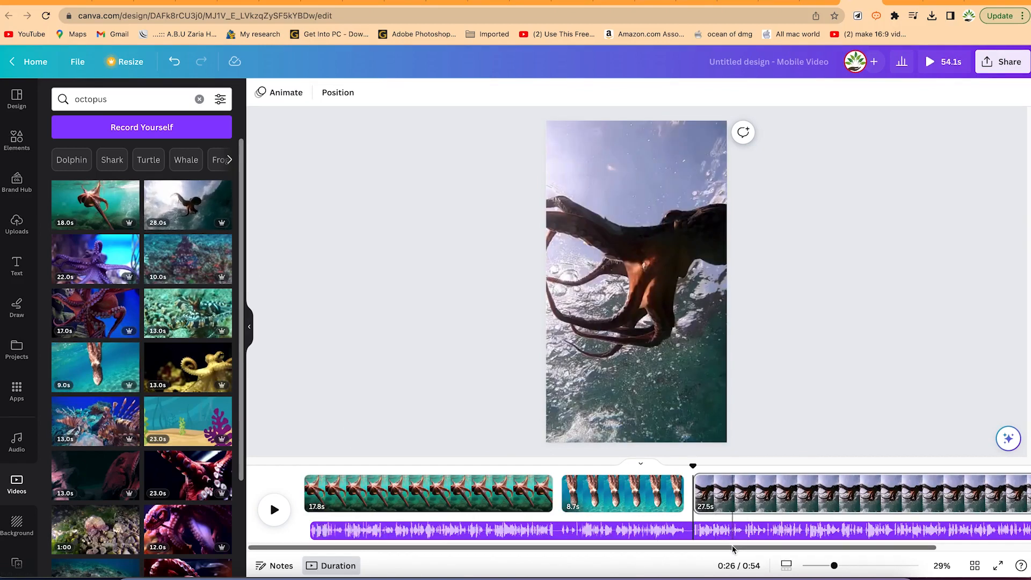
pyautogui.hscroll(5, 748, 545)
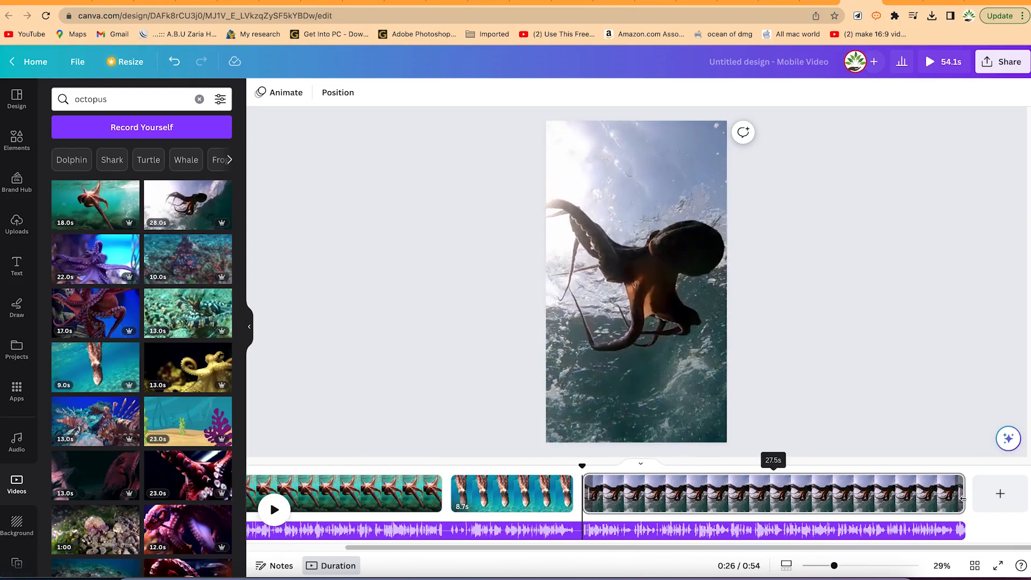
pyautogui.moveTo(961, 499); pyautogui.dragTo(885, 506)
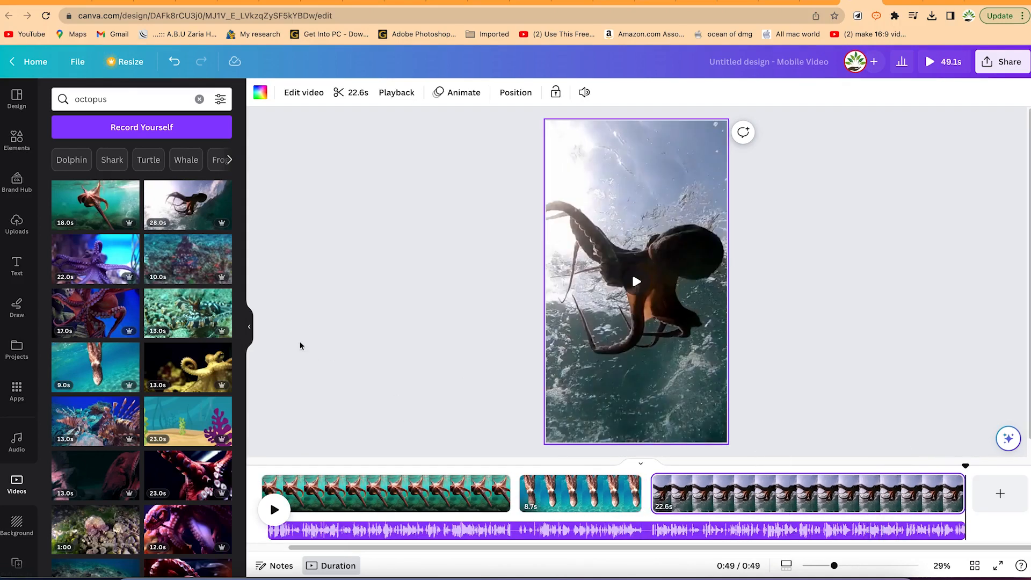
# - Append the 13-second yellow octopus clip and the 21-second clip of an octopus among rocks as new pages
pyautogui.moveTo(187, 370); pyautogui.dragTo(993, 491)
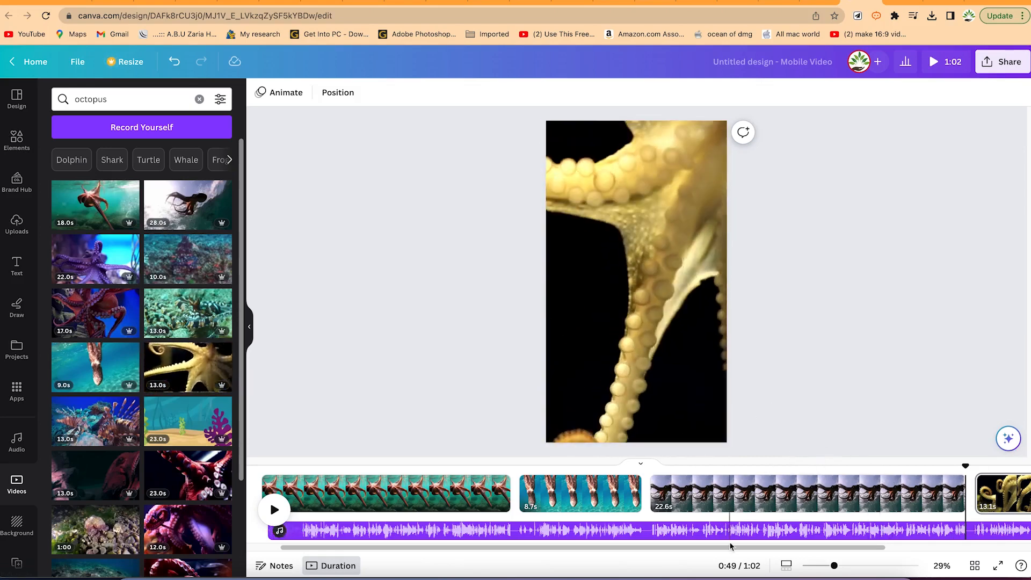
pyautogui.moveTo(721, 548); pyautogui.dragTo(1015, 538)
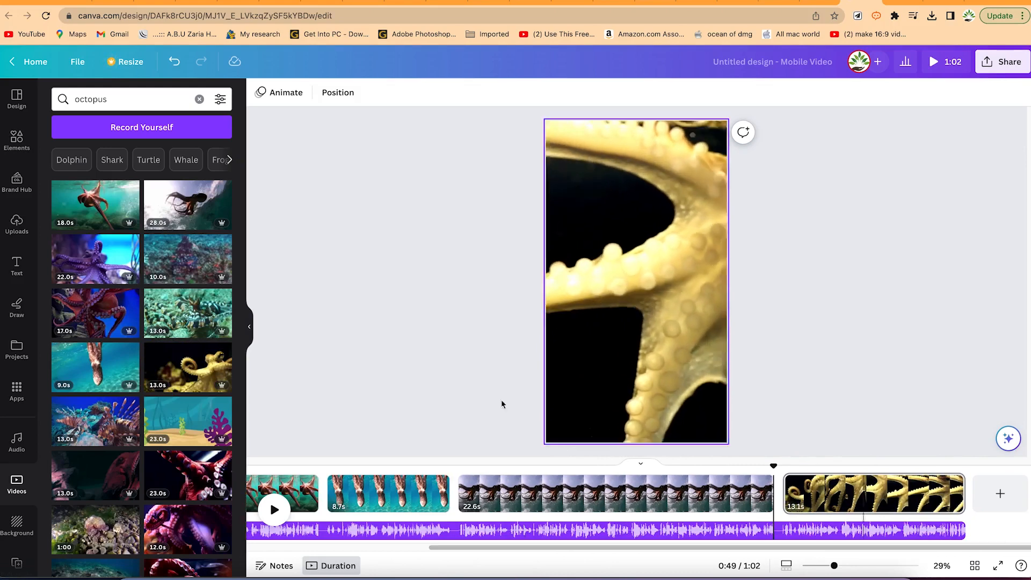
pyautogui.scroll(-7, 130, 458)
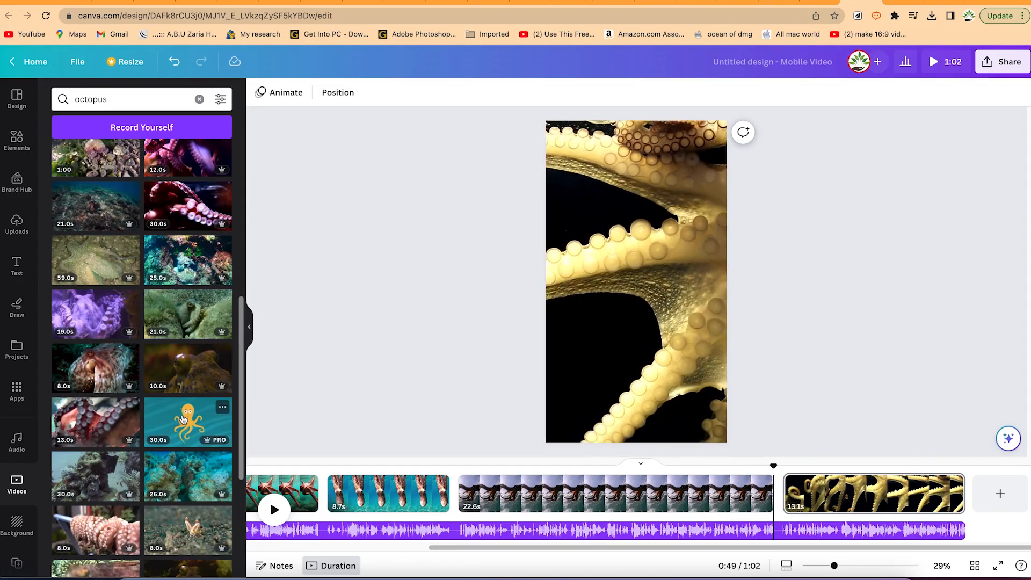
pyautogui.moveTo(186, 314); pyautogui.dragTo(979, 501)
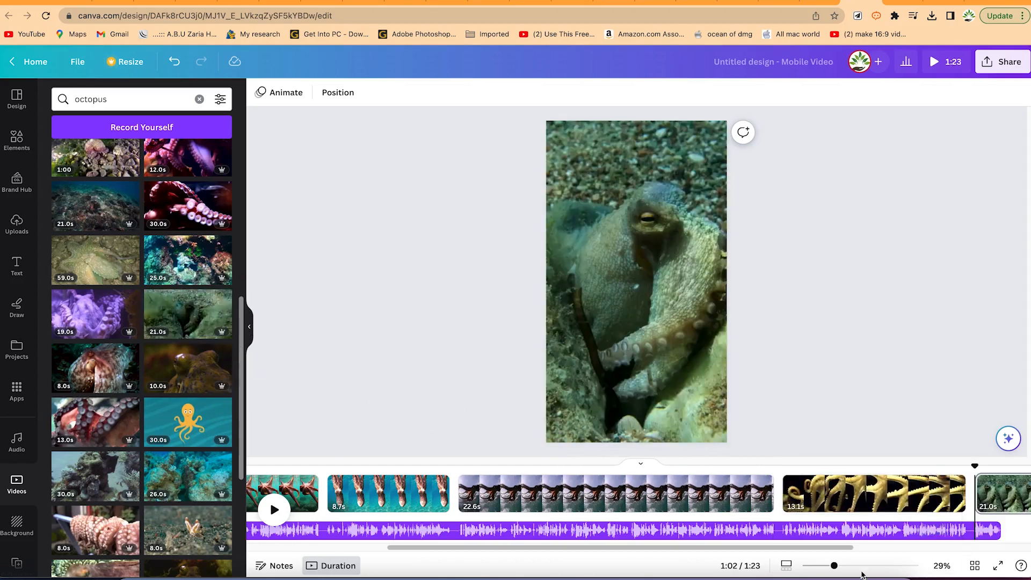
pyautogui.moveTo(777, 548); pyautogui.dragTo(975, 564)
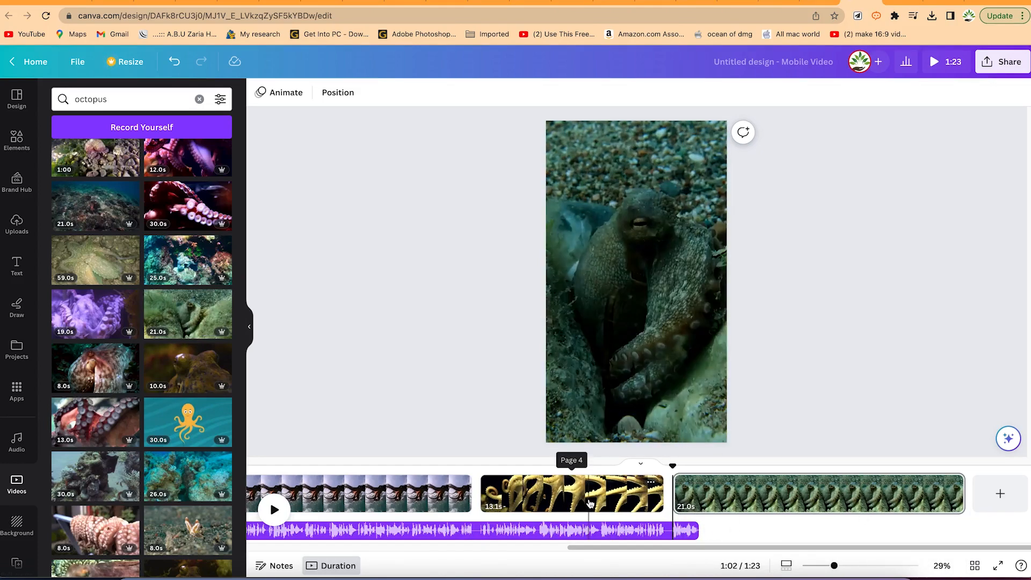
# - Delete the yellow octopus page and trim the final clip to 15.1 s, in line with the end of the voice-over
pyautogui.click(590, 502)
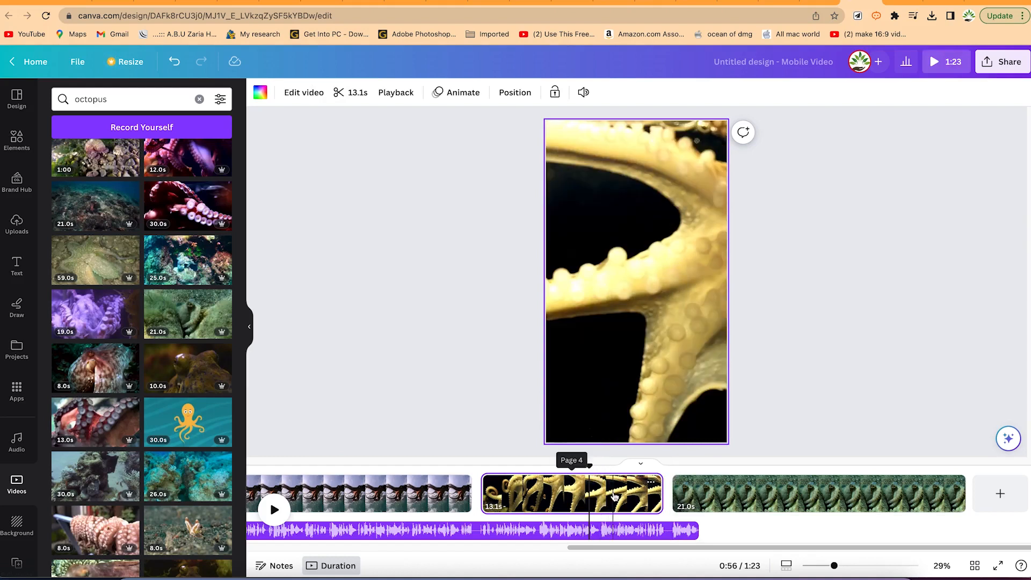
pyautogui.rightClick(612, 499)
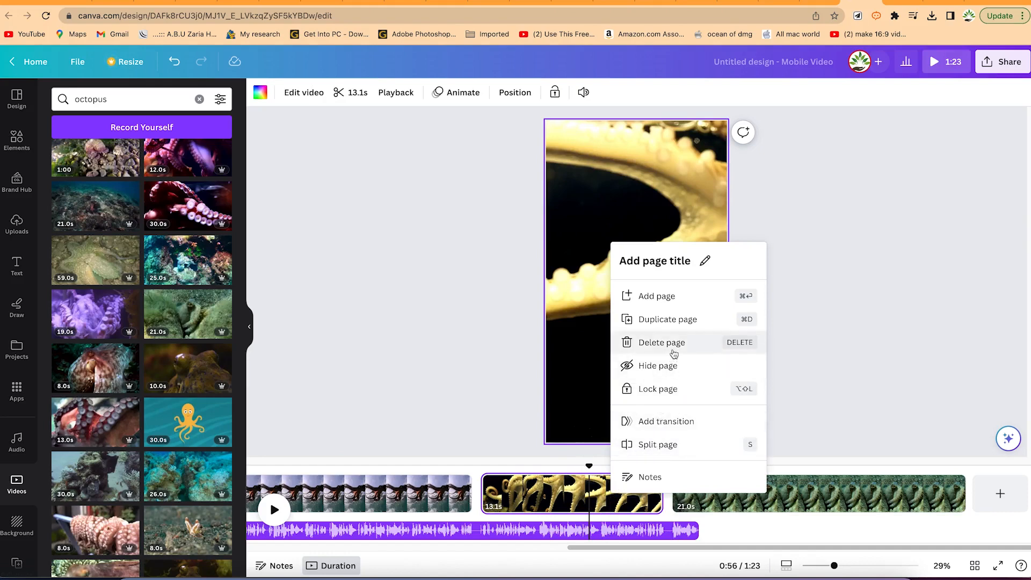
pyautogui.click(673, 350)
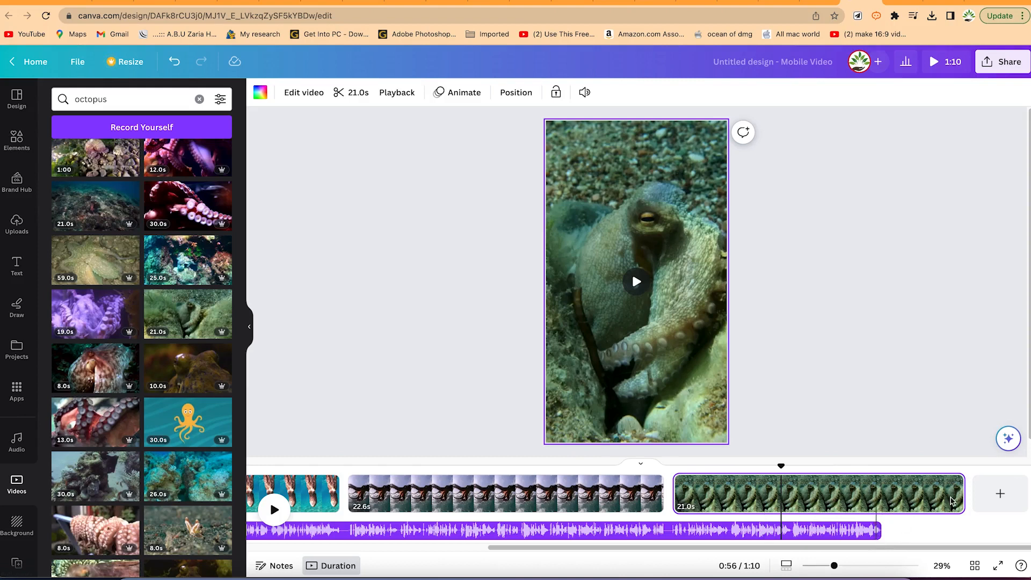
pyautogui.moveTo(965, 495); pyautogui.dragTo(884, 506)
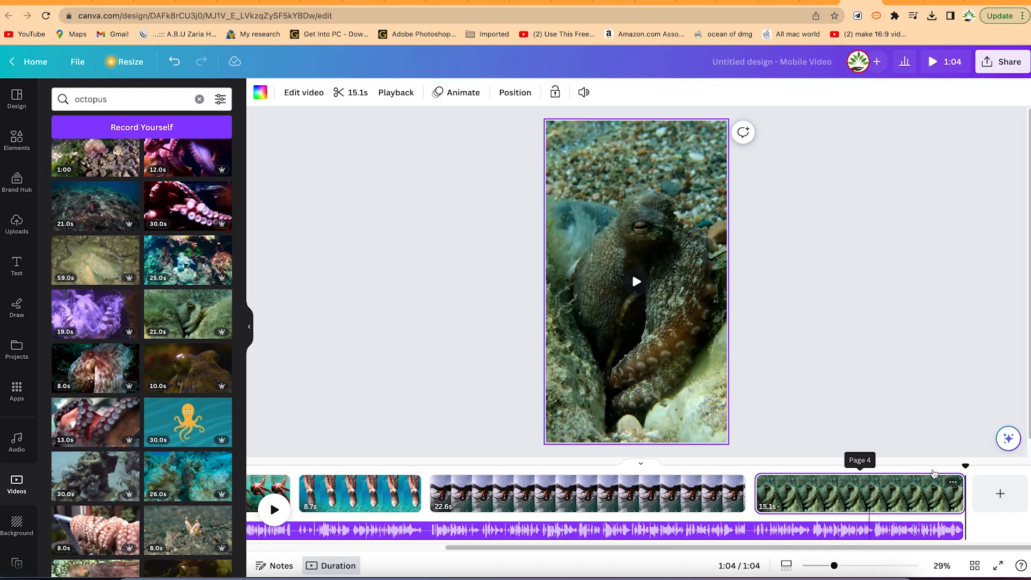
# - Trim the final octopus clip to 8.4 s and preview the whole video
pyautogui.moveTo(965, 491); pyautogui.dragTo(919, 489)
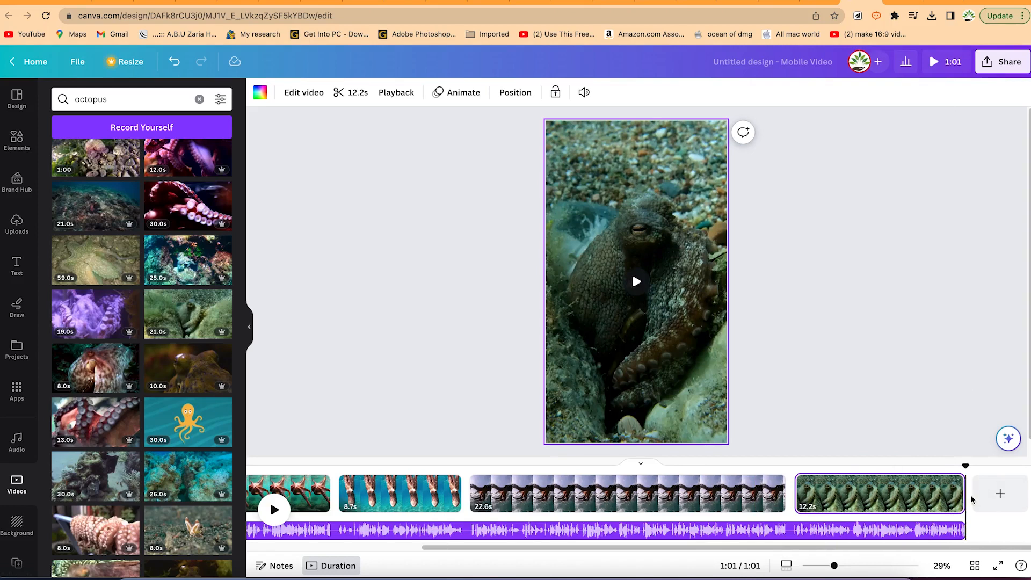
pyautogui.moveTo(954, 494); pyautogui.dragTo(913, 493)
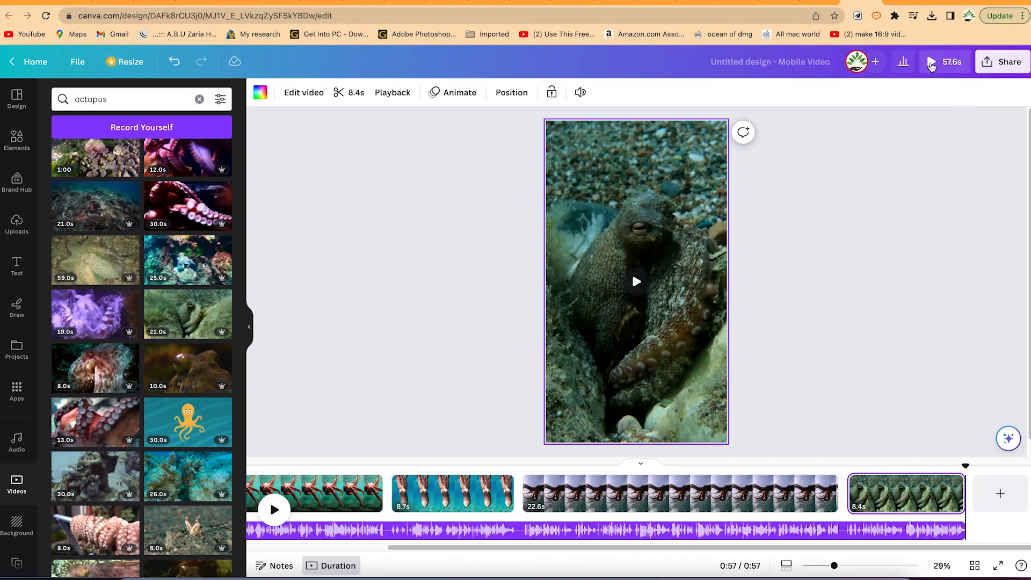
pyautogui.click(931, 65)
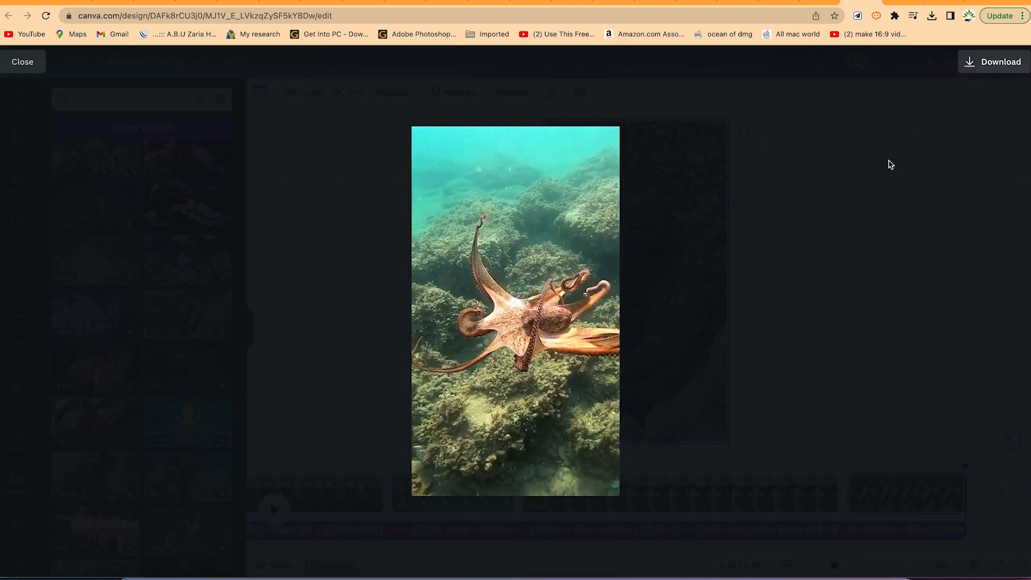
pyautogui.click(775, 299)
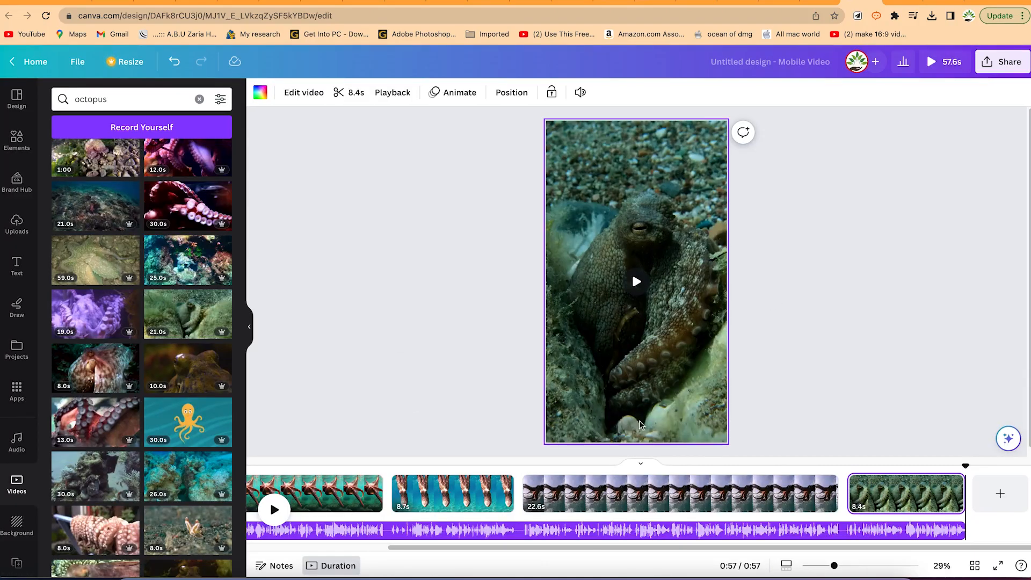
# - Download all four pages as a single MP4 video at 720p quality
pyautogui.click(1011, 64)
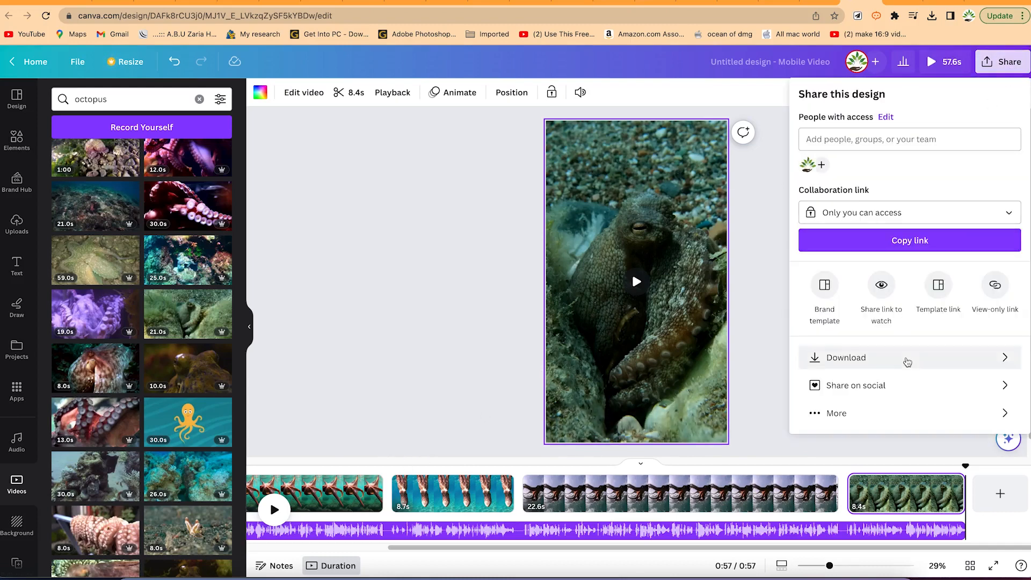
pyautogui.click(907, 361)
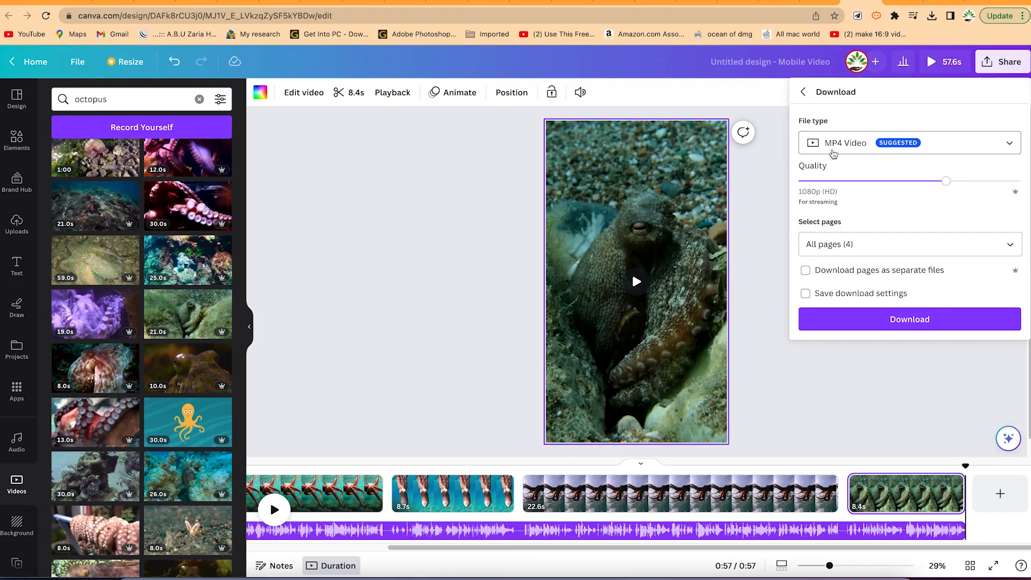
pyautogui.click(886, 181)
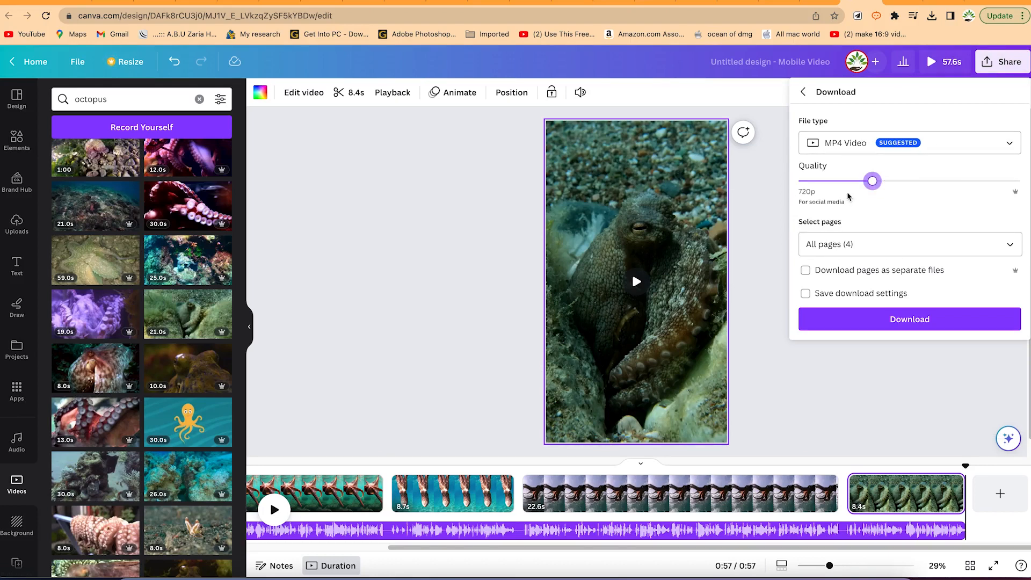
pyautogui.click(895, 250)
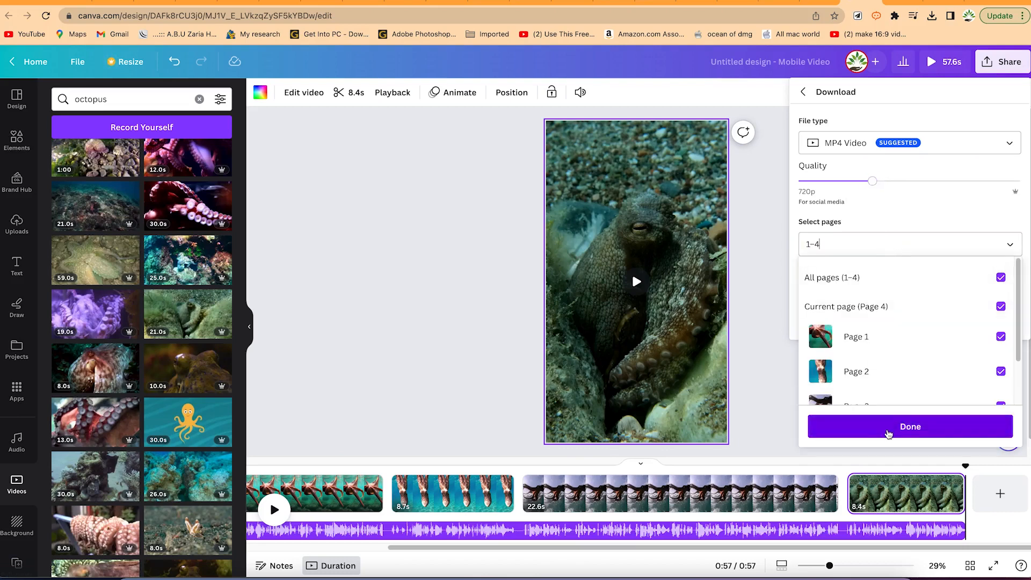
pyautogui.click(960, 274)
pyautogui.click(959, 277)
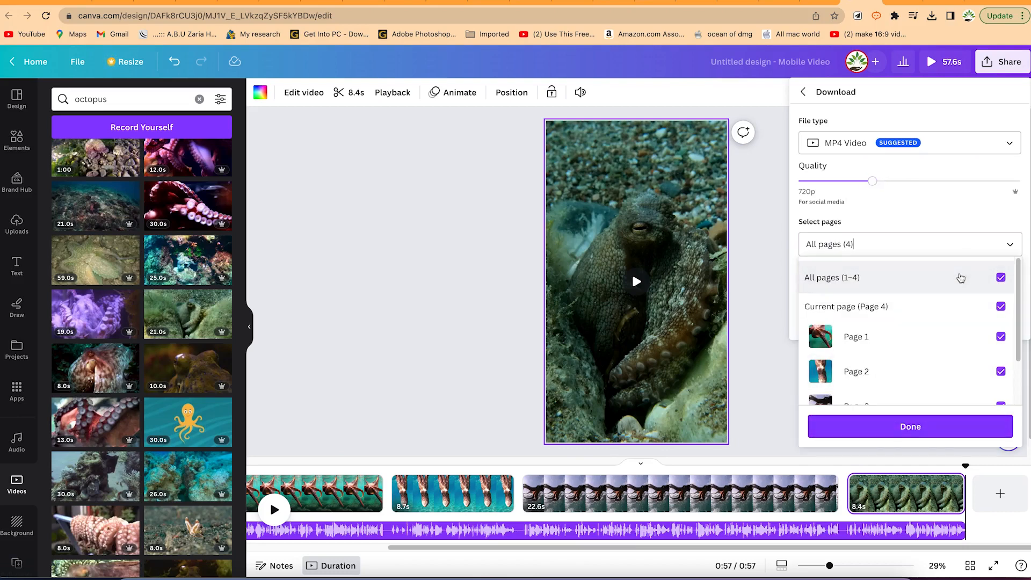
pyautogui.click(976, 216)
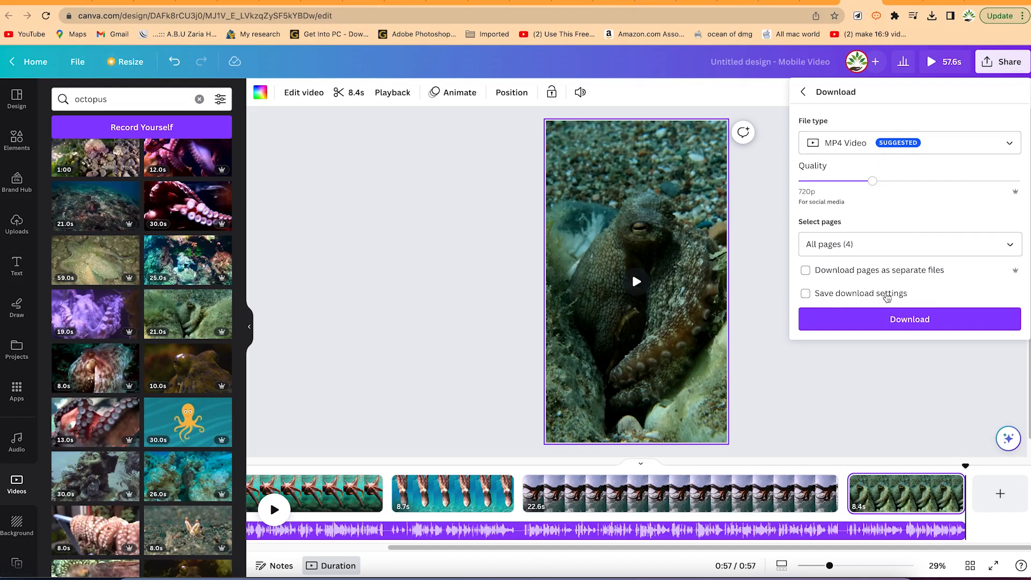
pyautogui.click(890, 317)
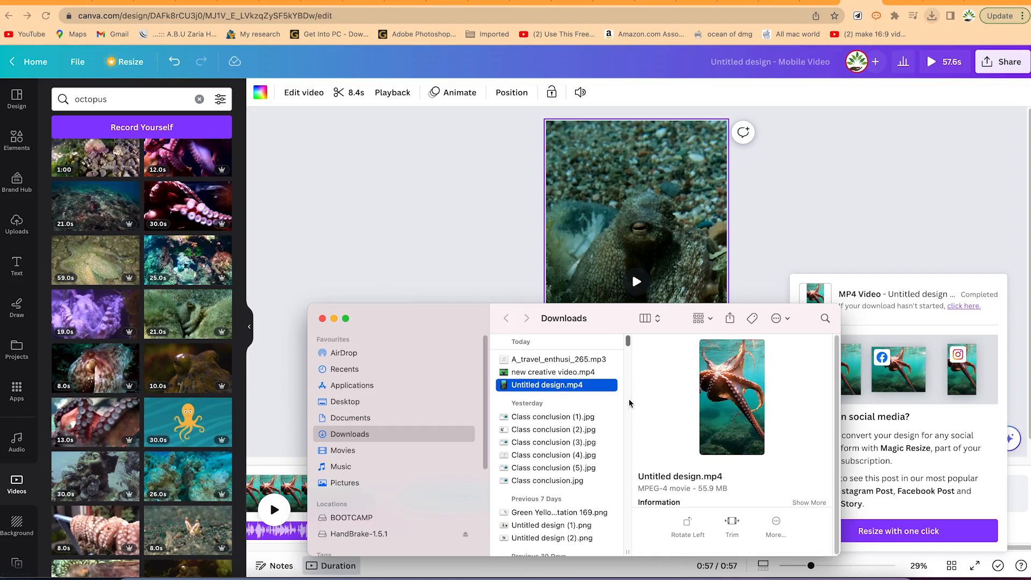
# - Put the downloaded Untitled design.mp4 into the "ChatGPT to Video" folder on the Desktop using Finder
pyautogui.click(371, 403)
pyautogui.doubleClick(706, 443)
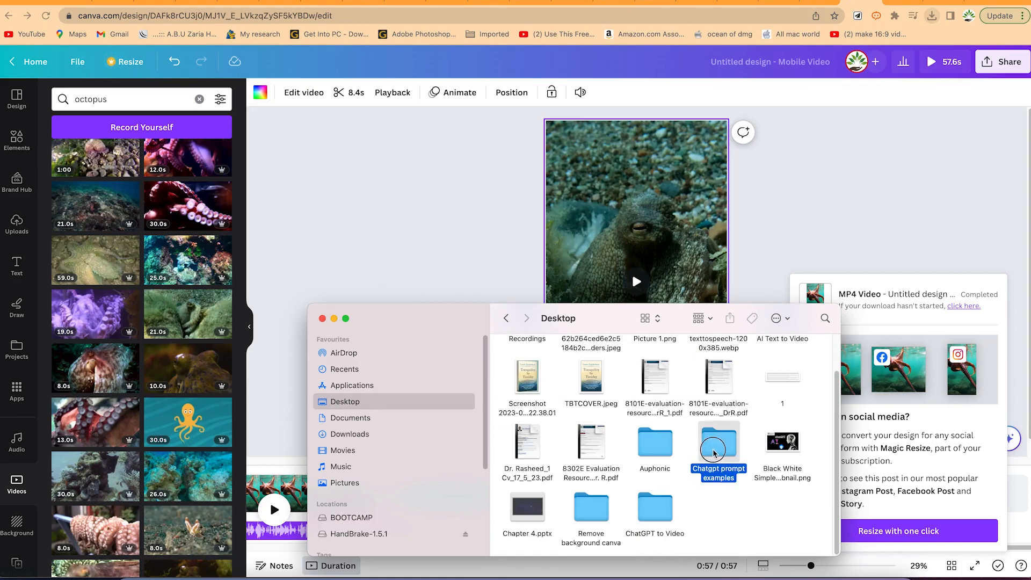
pyautogui.click(506, 318)
pyautogui.doubleClick(660, 512)
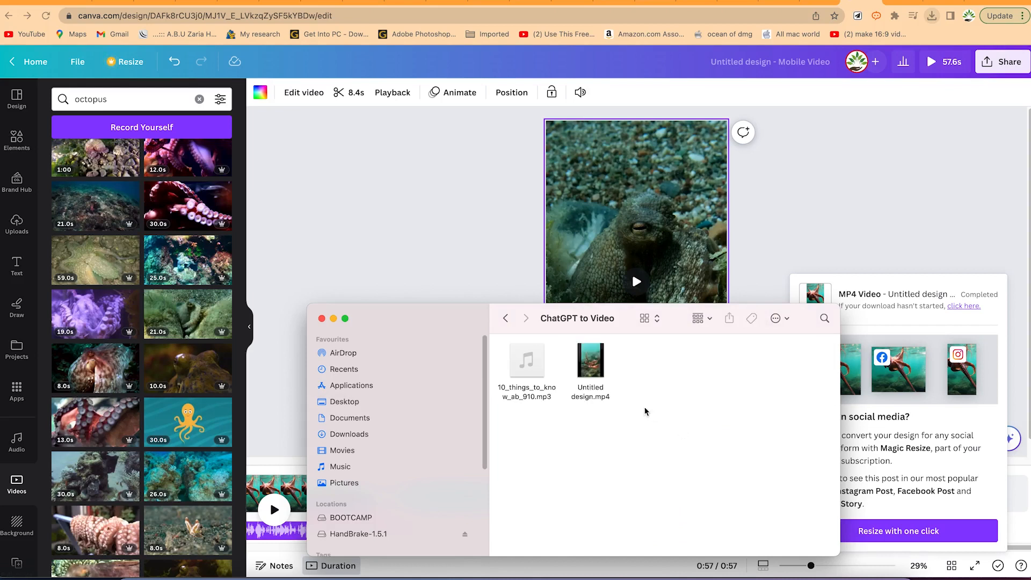
# - Switch to Clipchamp at clipchamp.com in a new browser tab, log in and create a new video from scratch
pyautogui.click(948, 35)
pyautogui.click(970, 2)
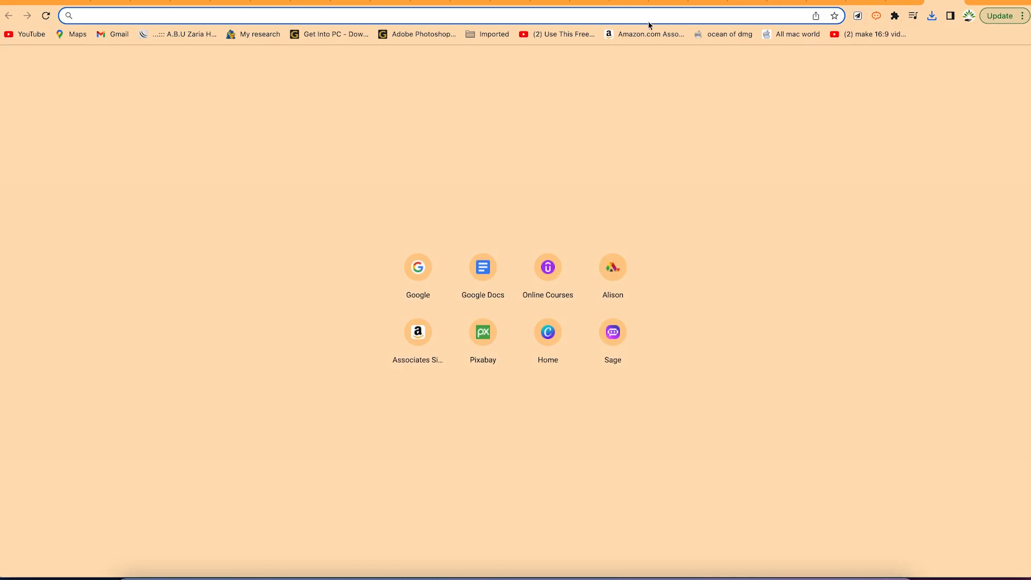
pyautogui.write('clipchamp.com')
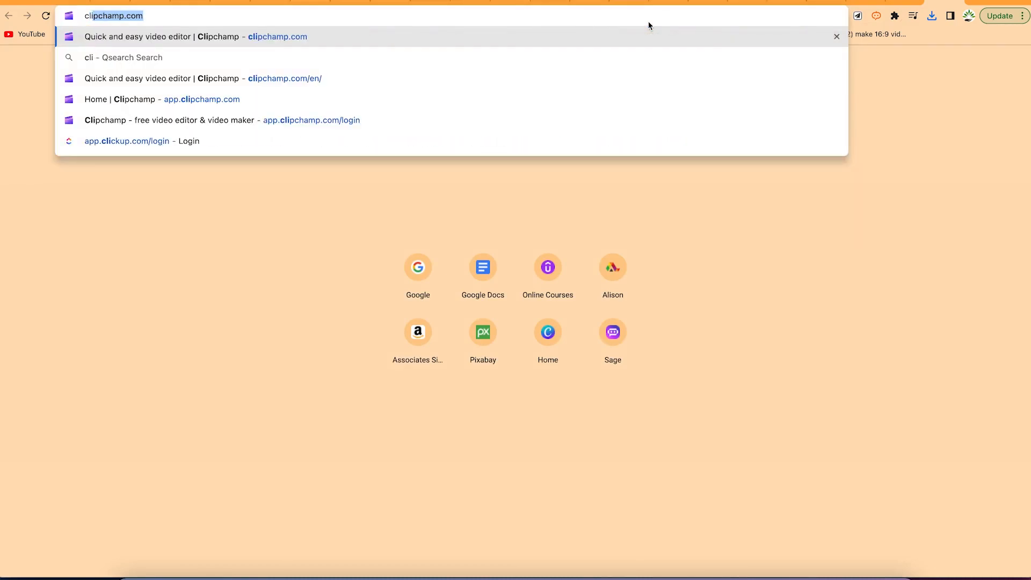
pyautogui.press('Right')
pyautogui.press('Return')
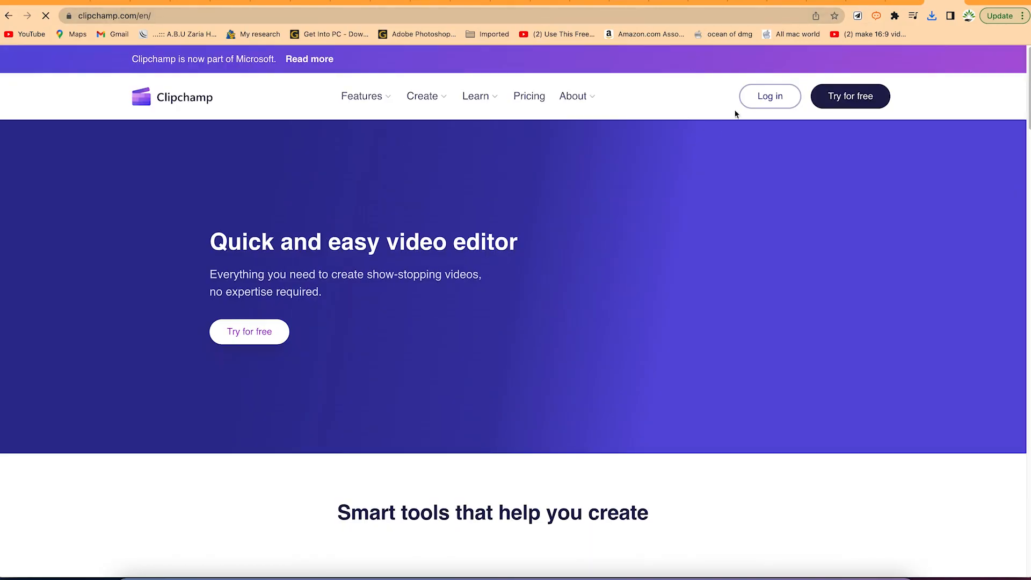
pyautogui.click(764, 103)
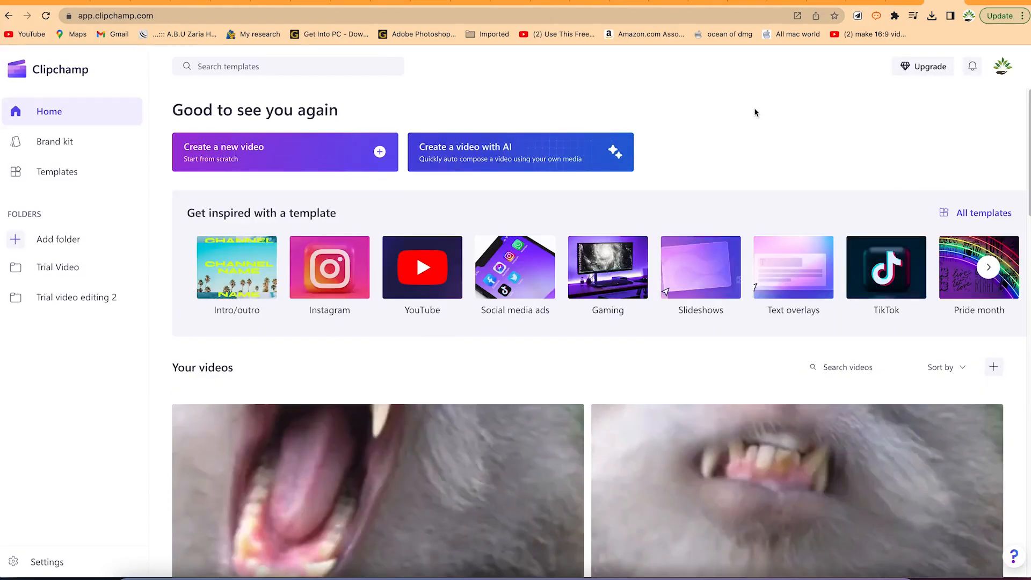
pyautogui.click(242, 155)
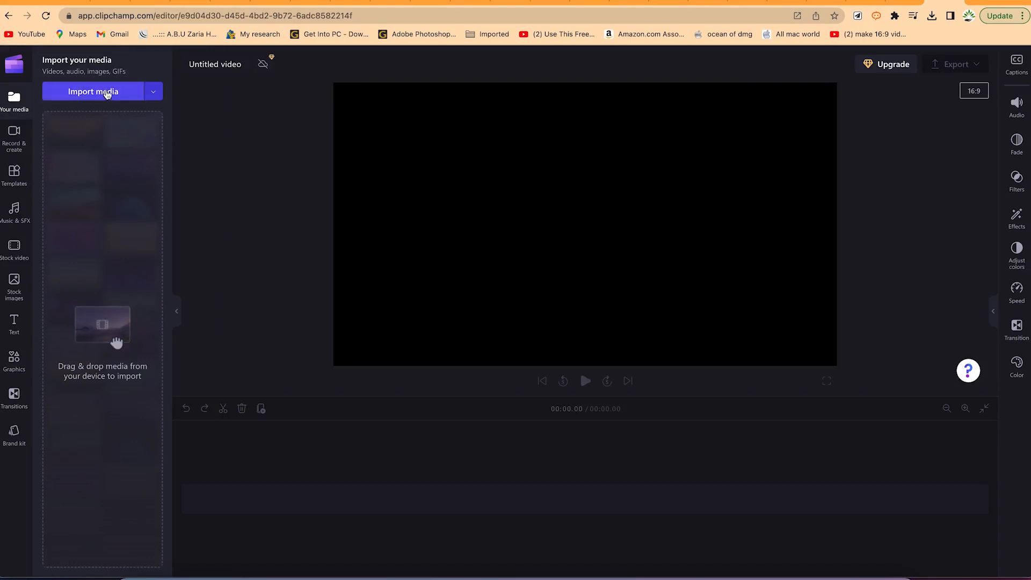
# - Import Untitled design.mp4 from the "ChatGPT to Video" folder and add it to the timeline, accepting the matched 9:16 dimensions
pyautogui.click(94, 110)
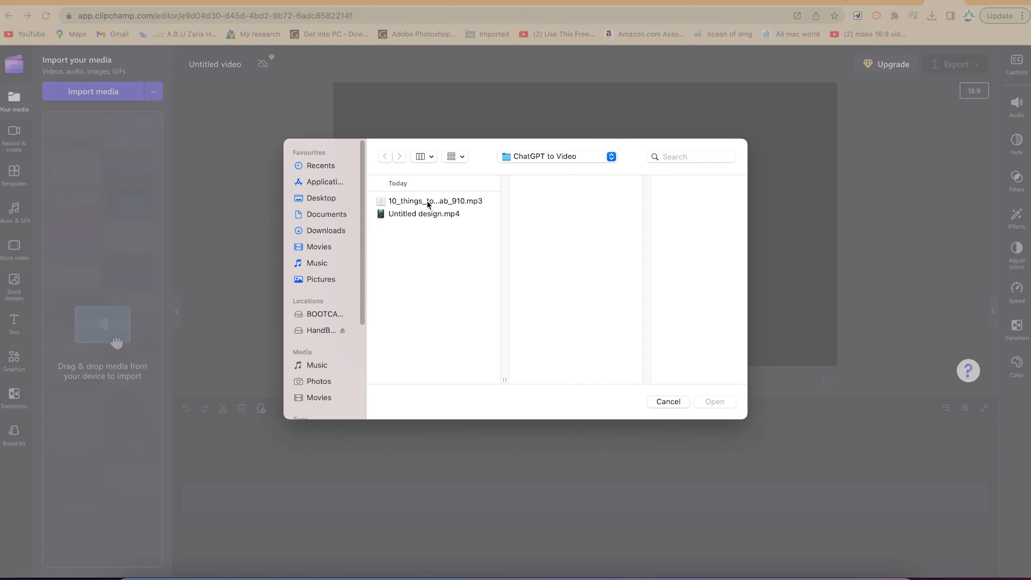
pyautogui.click(415, 215)
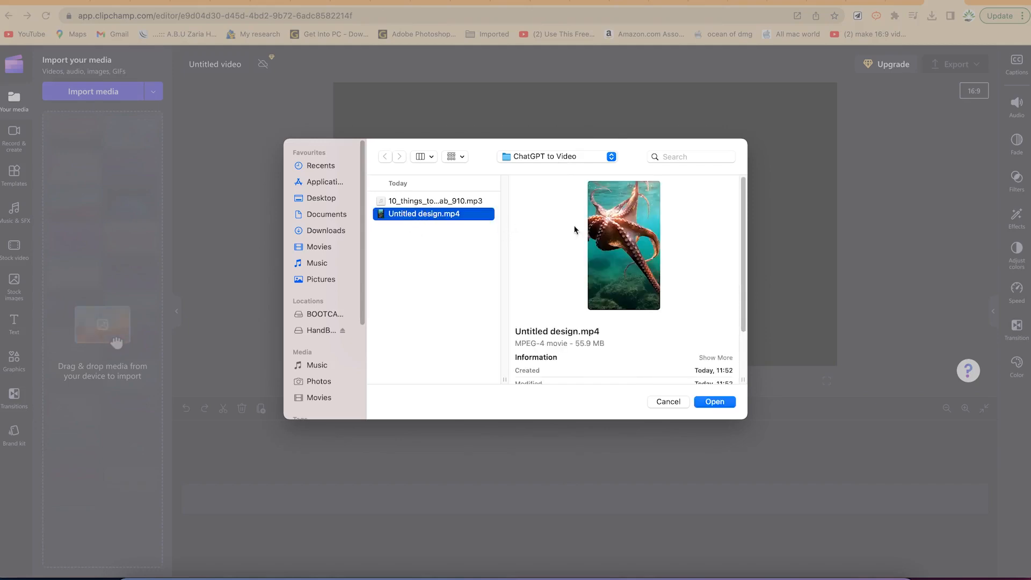
pyautogui.click(715, 402)
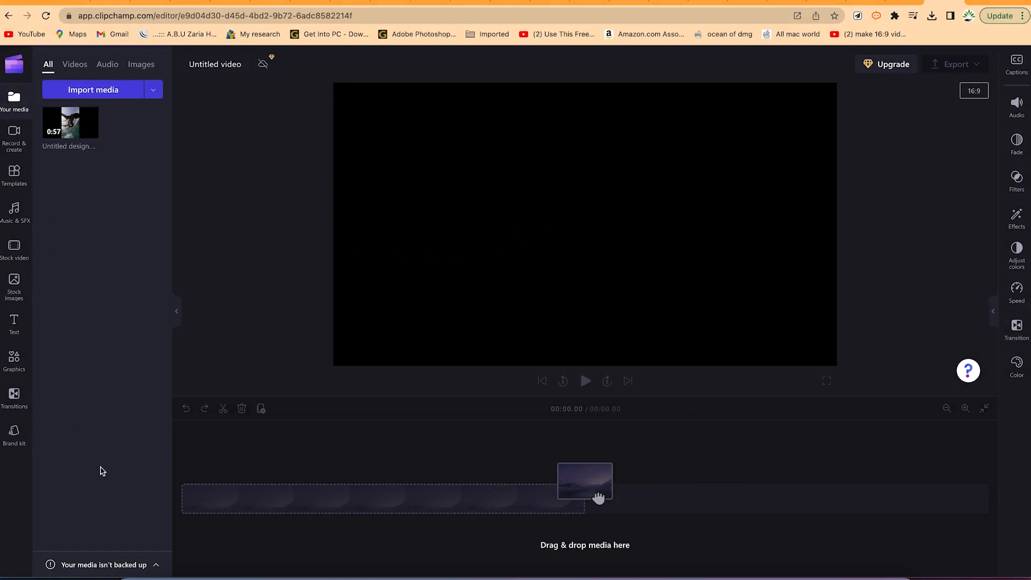
pyautogui.moveTo(81, 132)
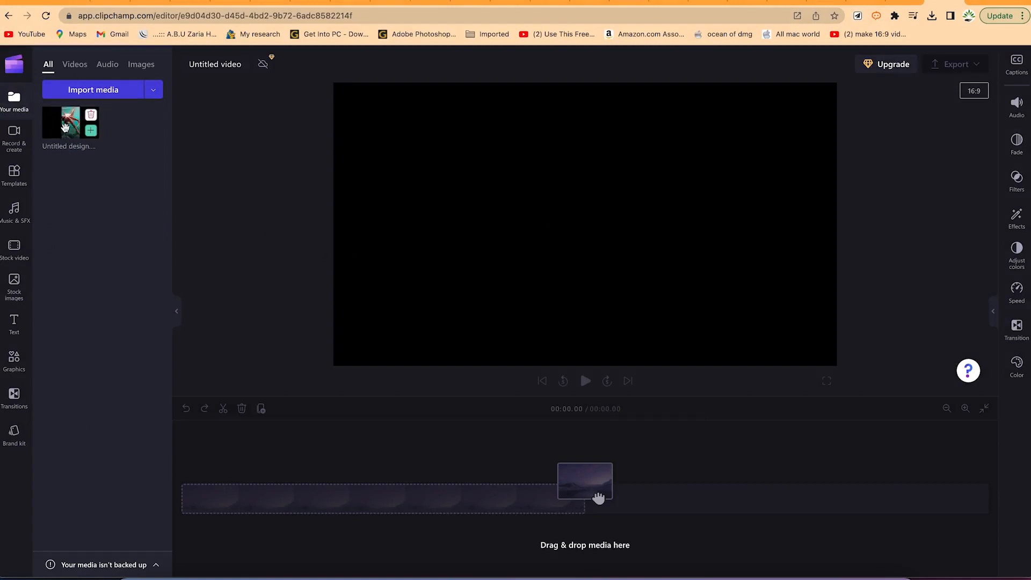
pyautogui.click(90, 133)
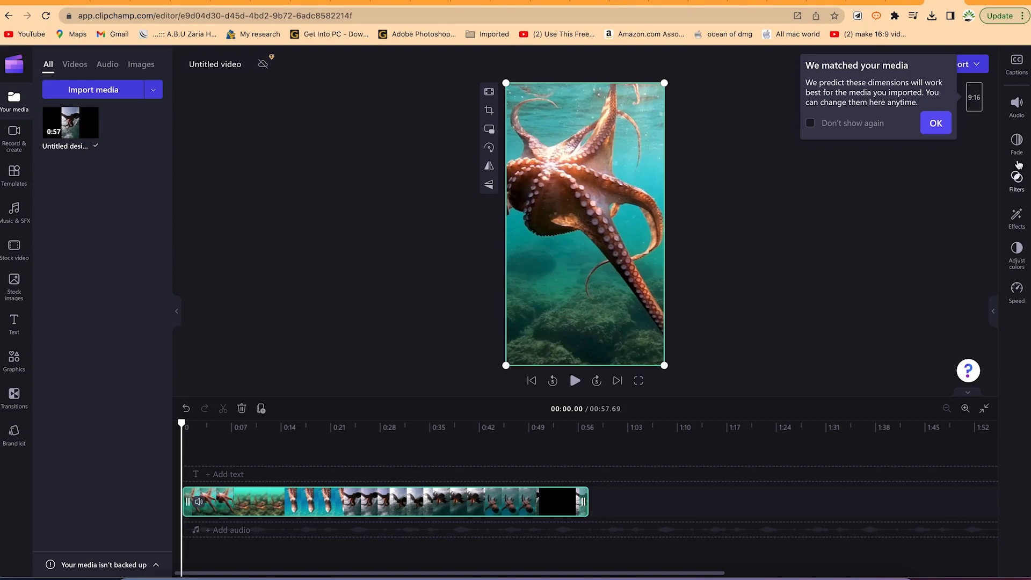
pyautogui.click(936, 124)
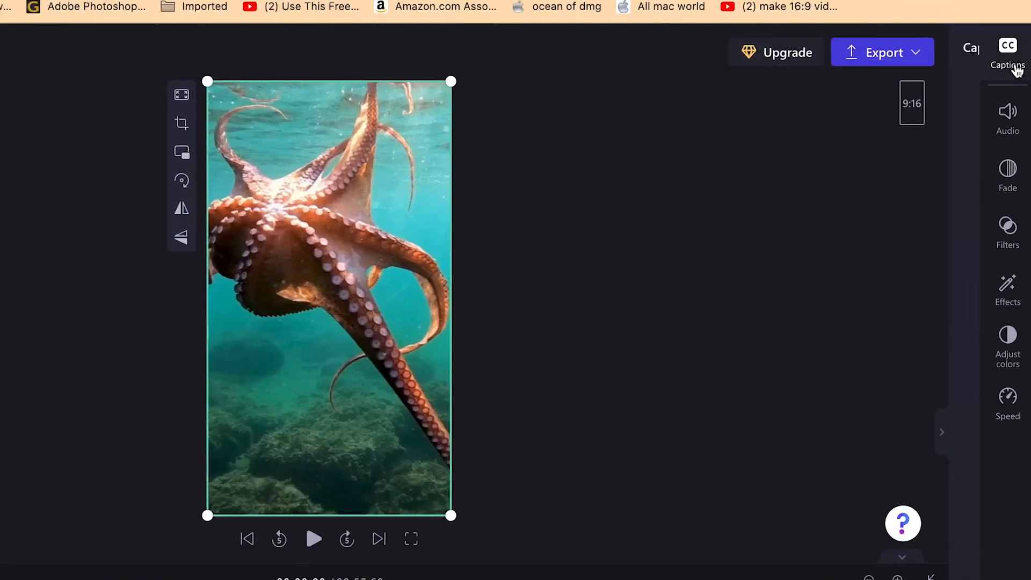
# - Turn on auto-captions for the video with English (United States) as the recognition language
pyautogui.click(1017, 69)
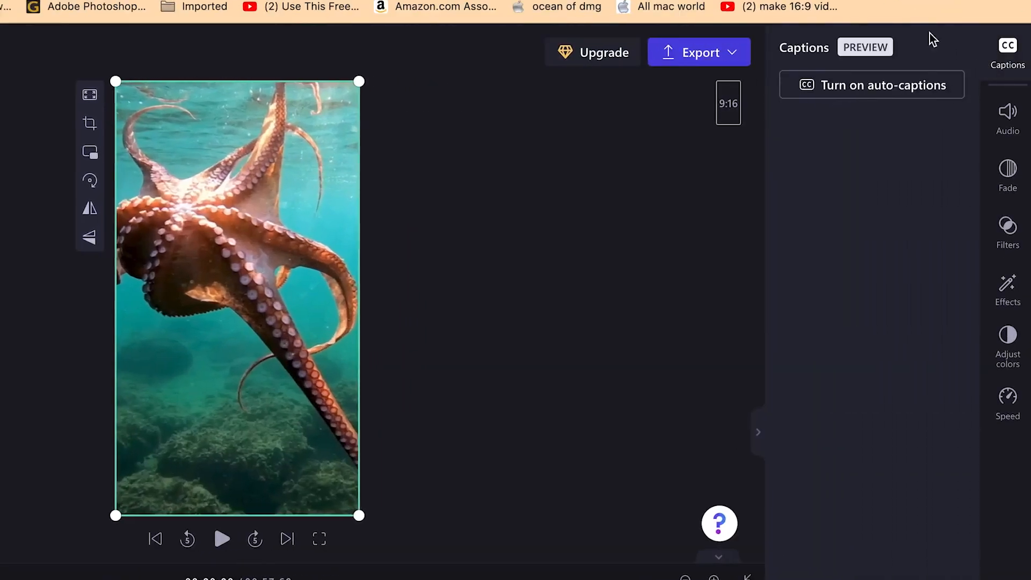
pyautogui.click(881, 96)
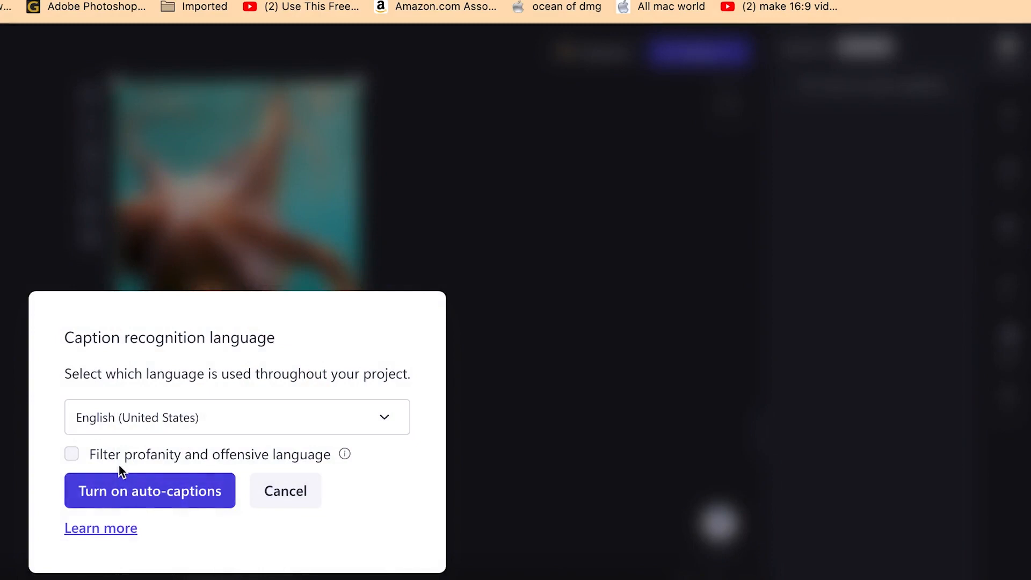
pyautogui.click(130, 504)
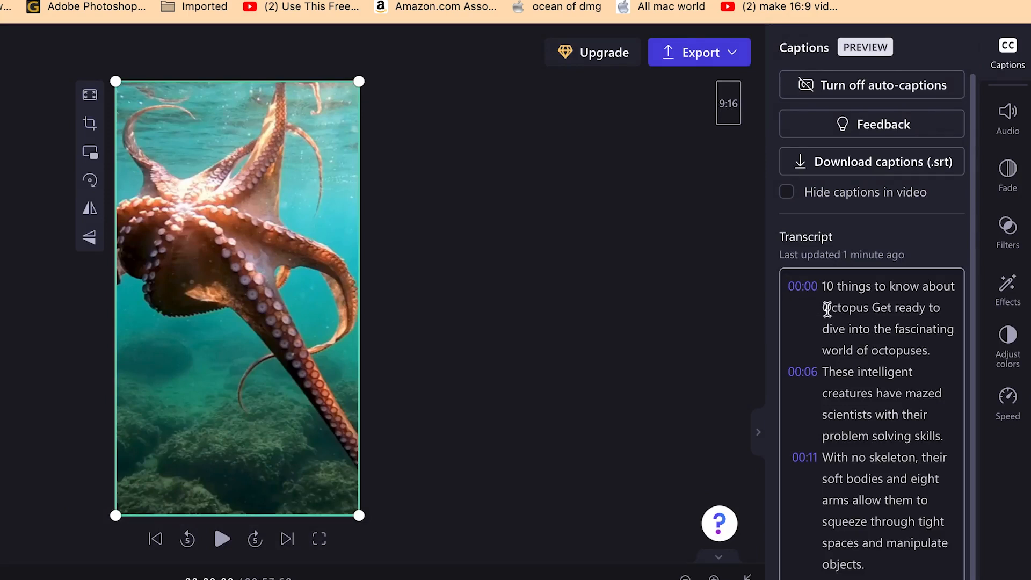
# - Review the generated transcript and play the first seconds of the video to check the captions
pyautogui.scroll(-2, 854, 328)
pyautogui.scroll(-6, 886, 479)
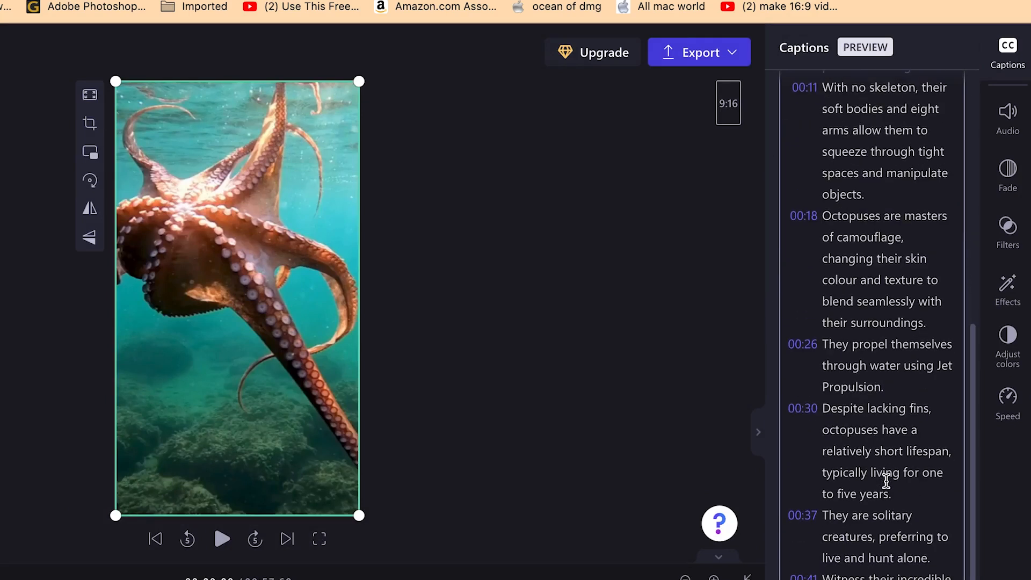
pyautogui.scroll(7, 862, 202)
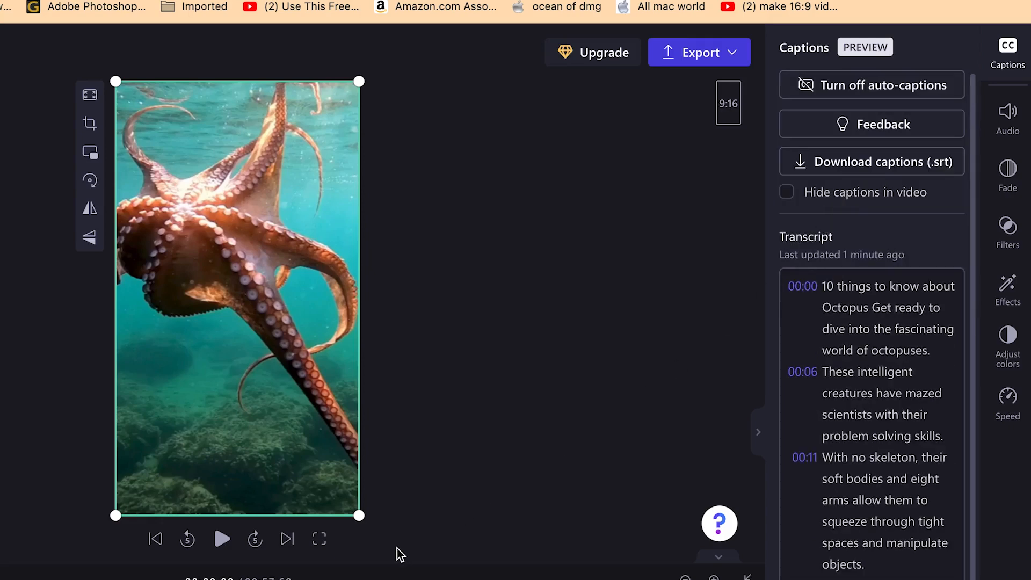
pyautogui.click(221, 539)
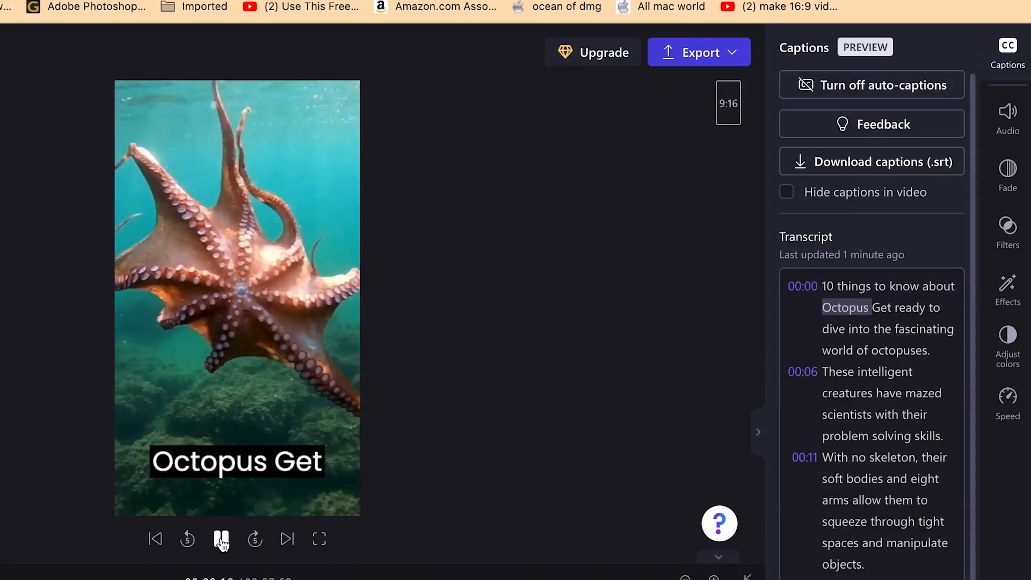
pyautogui.click(222, 540)
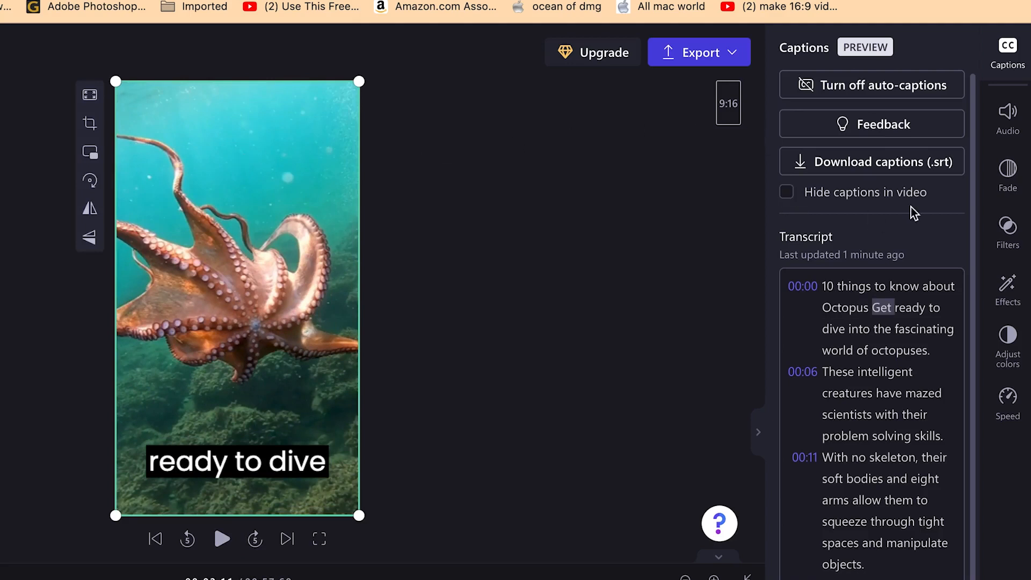
# - Export the captioned video in 720p quality and title it "10 things about octopus"
pyautogui.click(729, 54)
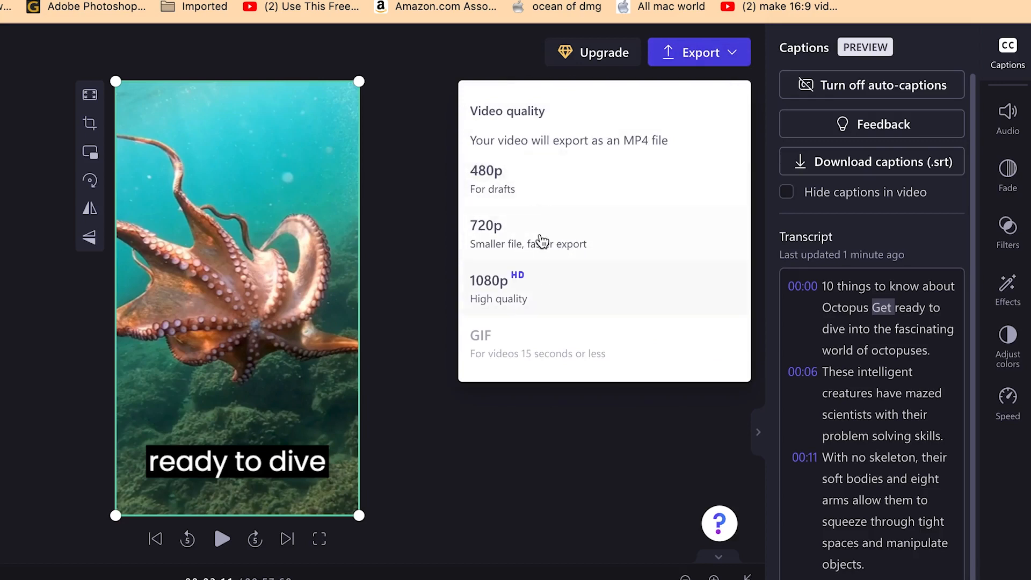
pyautogui.click(541, 242)
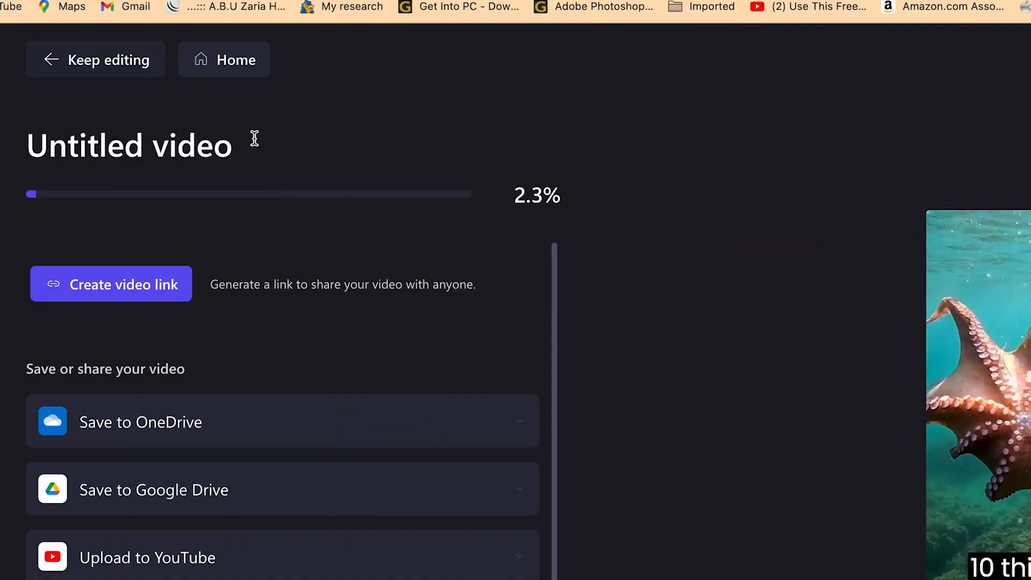
pyautogui.click(255, 139)
pyautogui.press('super+a')
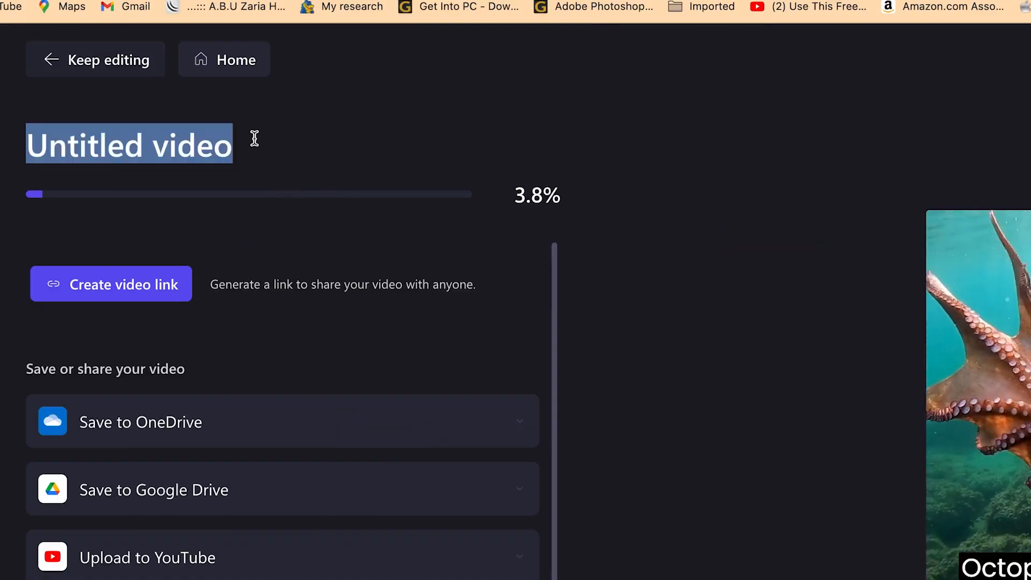
pyautogui.write('10 thi')
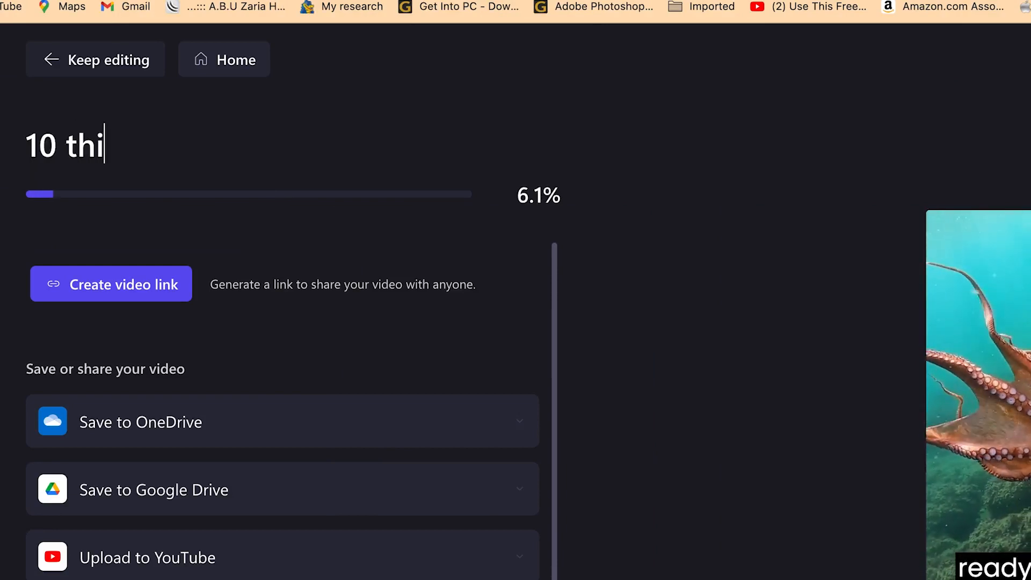
pyautogui.write('ngs about ocotupus')
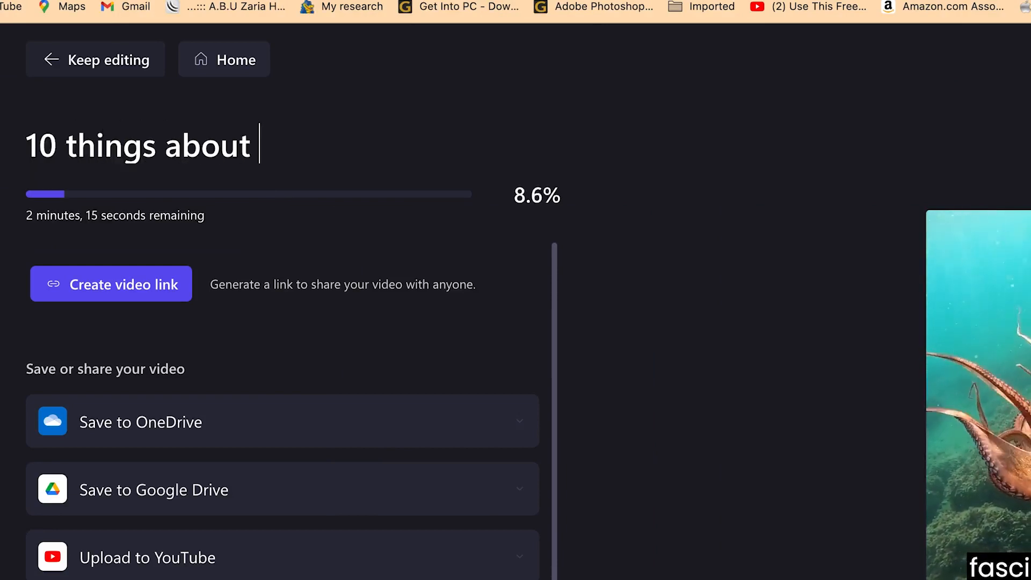
pyautogui.press('BackSpace')
pyautogui.press('BackSpace')
pyautogui.press('BackSpace')
pyautogui.press('BackSpace')
pyautogui.press('BackSpace')
pyautogui.press('BackSpace')
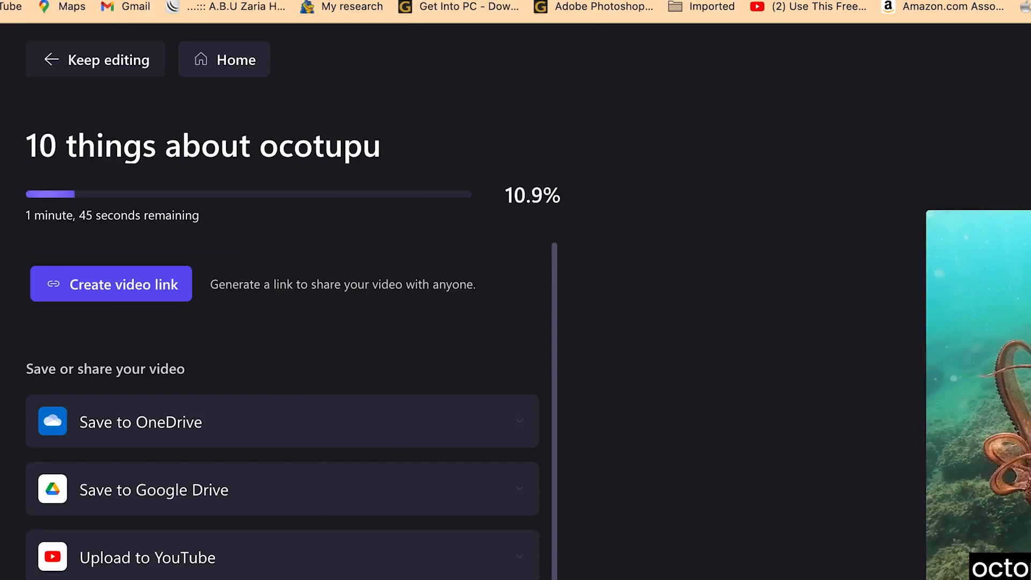
pyautogui.write('topus')
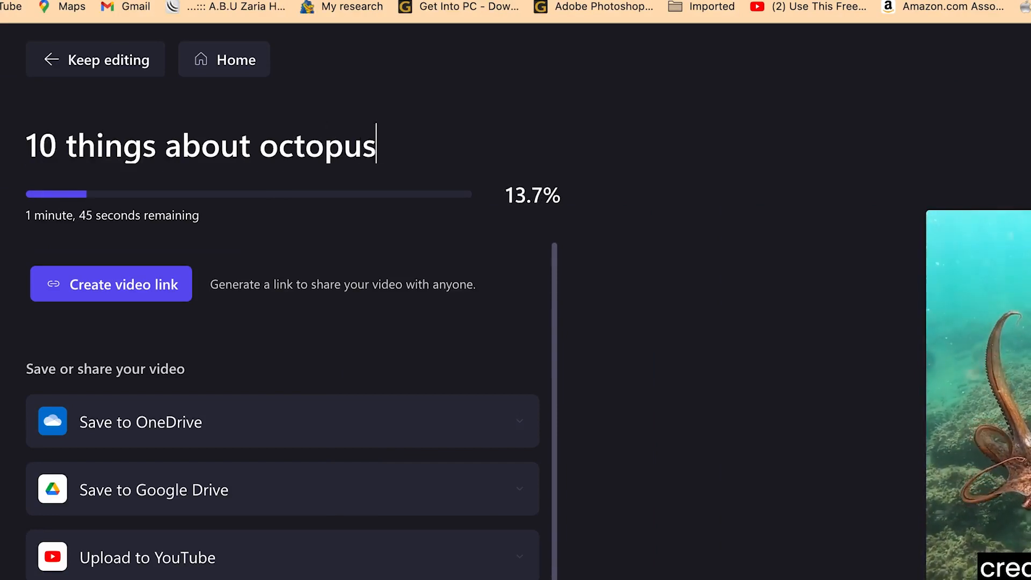
pyautogui.press('Return')
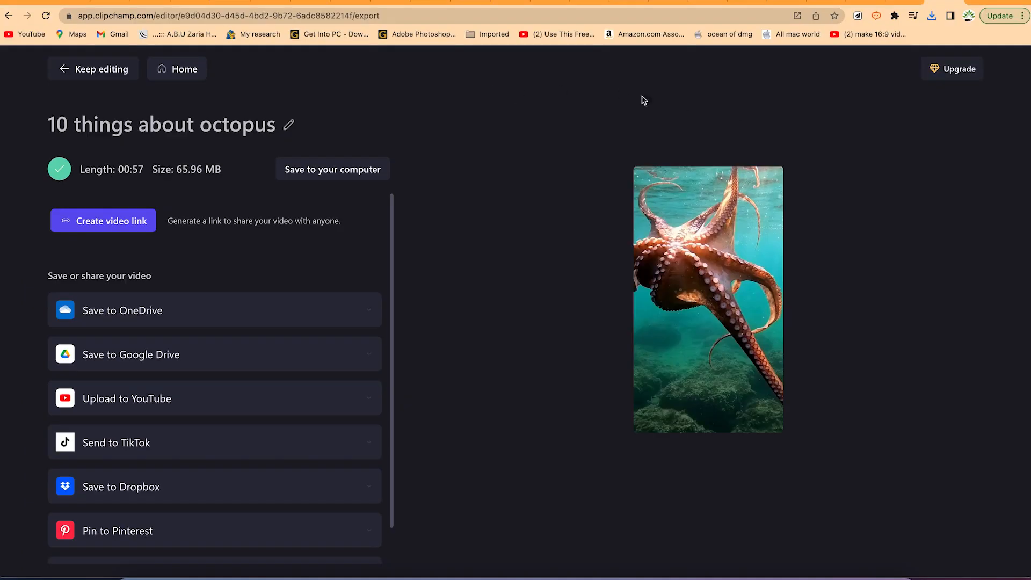
# - Show the exported octopus MP4 in Finder's Downloads folder and select the same file in the "ChatGPT to Video" folder
pyautogui.click(932, 16)
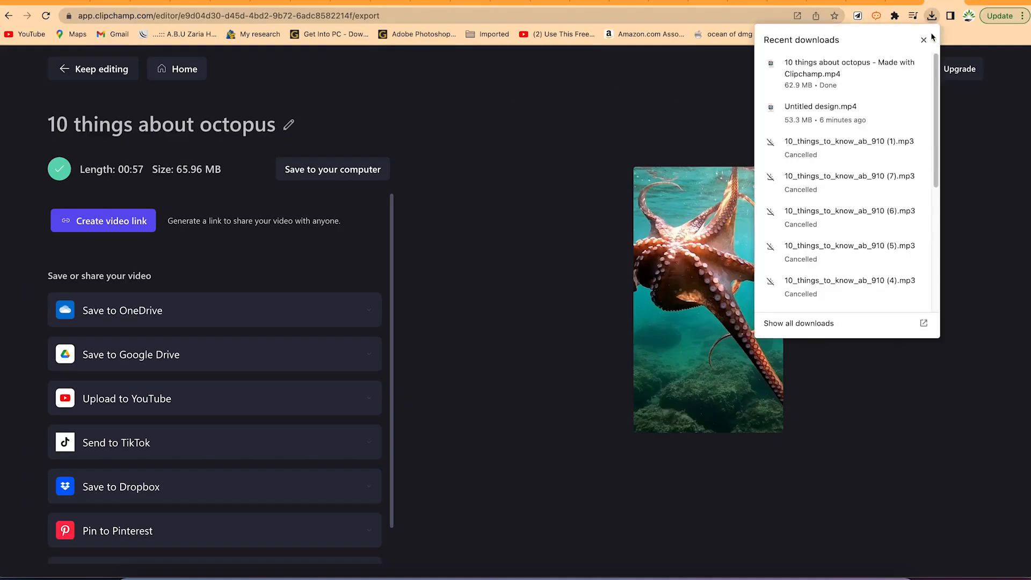
pyautogui.click(897, 68)
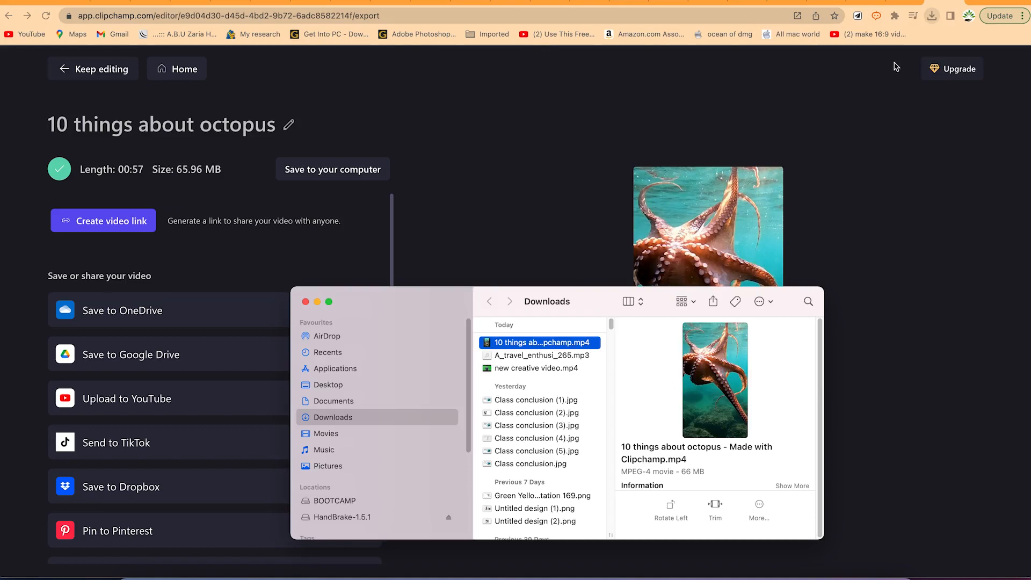
pyautogui.click(359, 388)
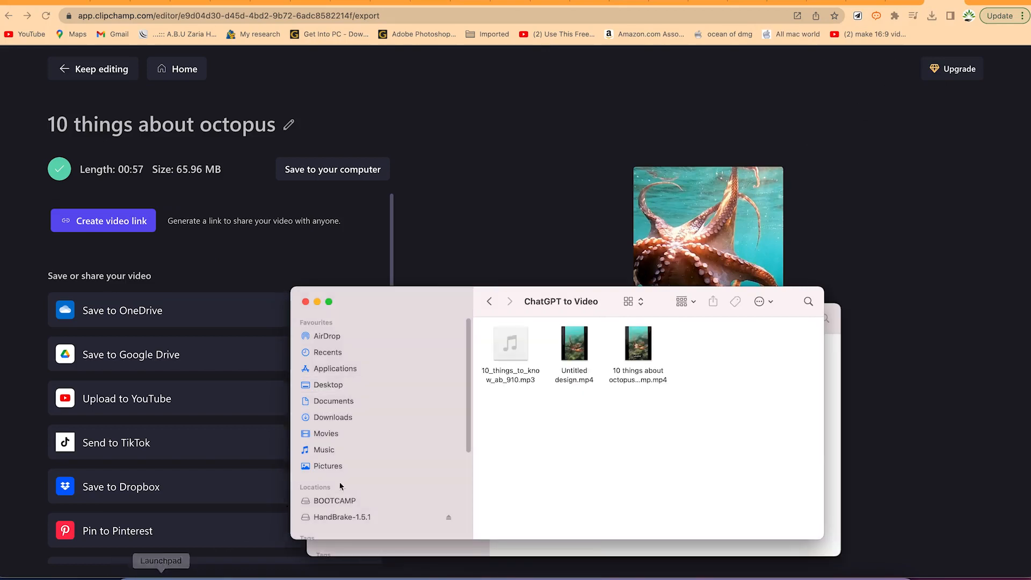
pyautogui.click(639, 458)
pyautogui.click(636, 380)
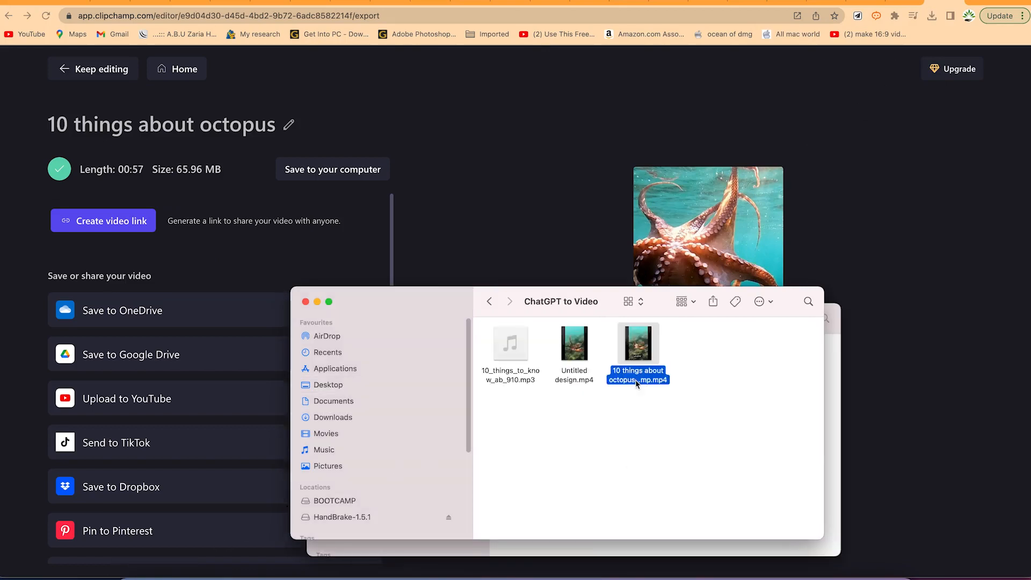